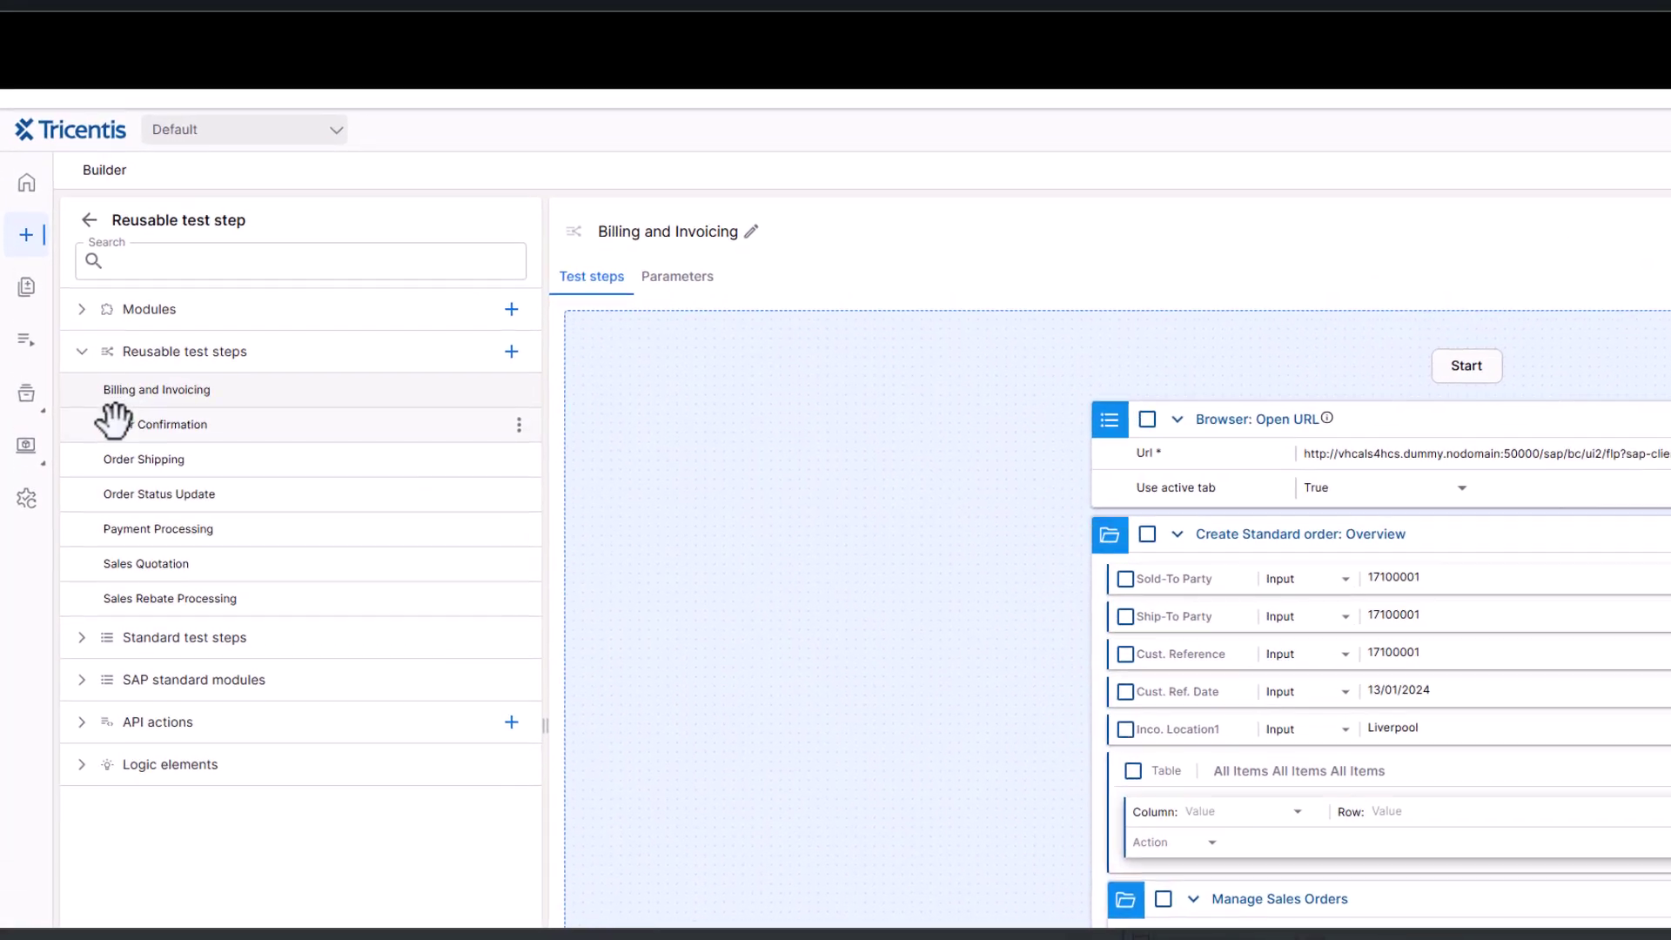
{"action": "left_click", "coordinate": [82, 638]}
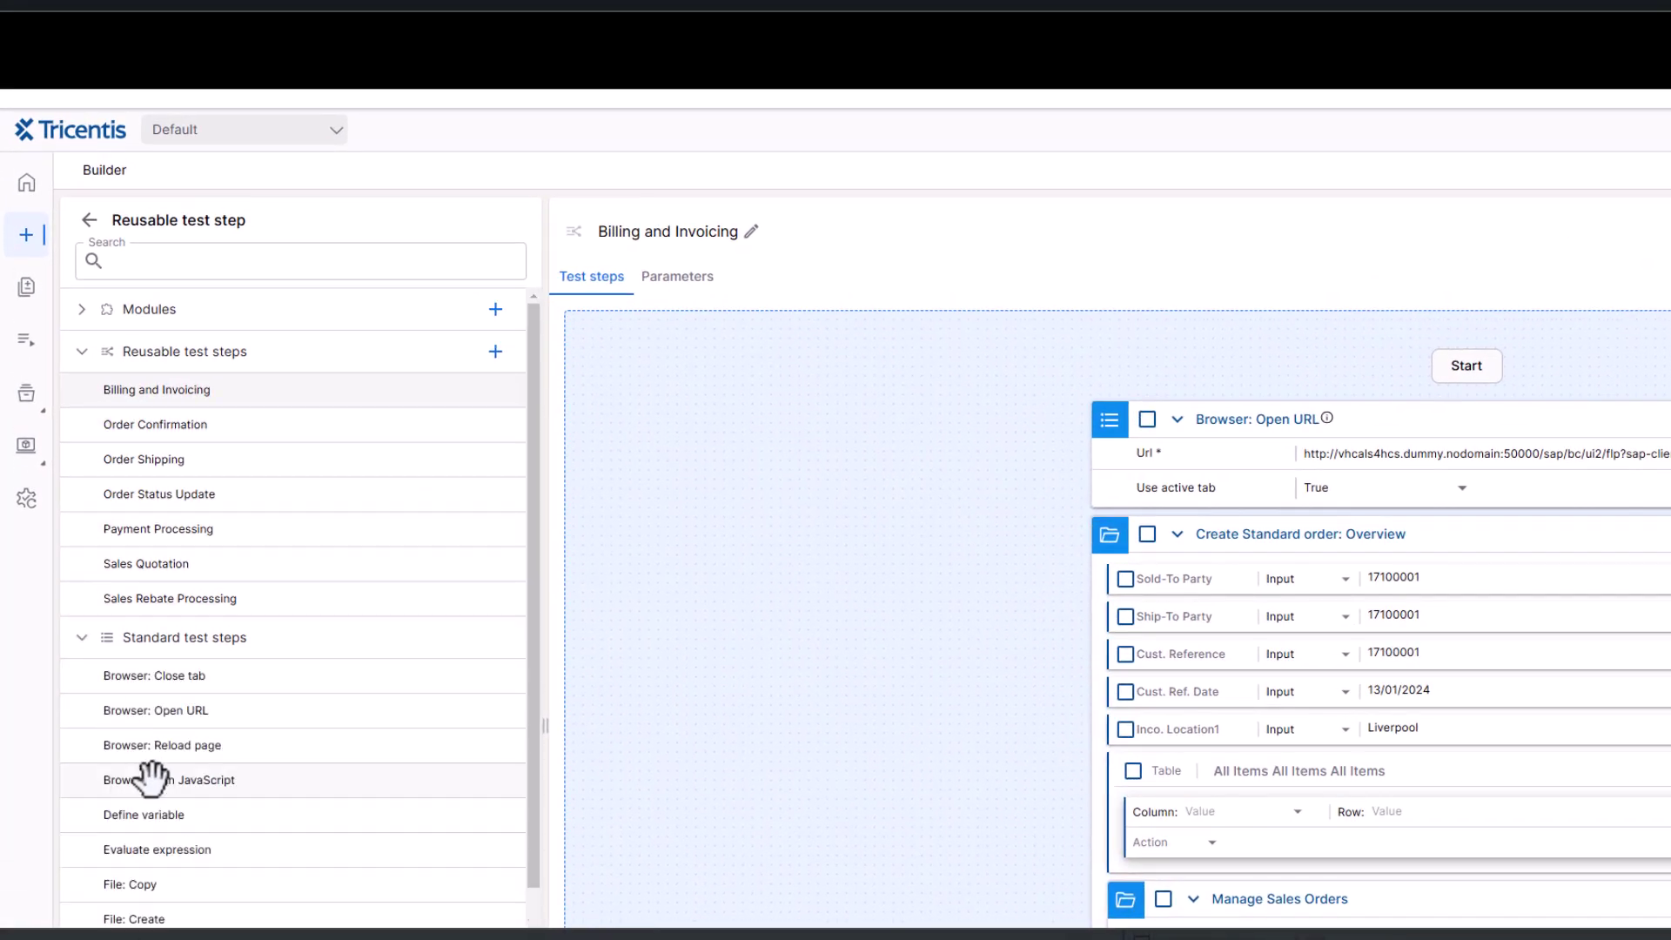
{"action": "scroll", "coordinate": [131, 766], "scroll_direction": "down", "scroll_amount": 3}
{"action": "left_click", "coordinate": [82, 461]}
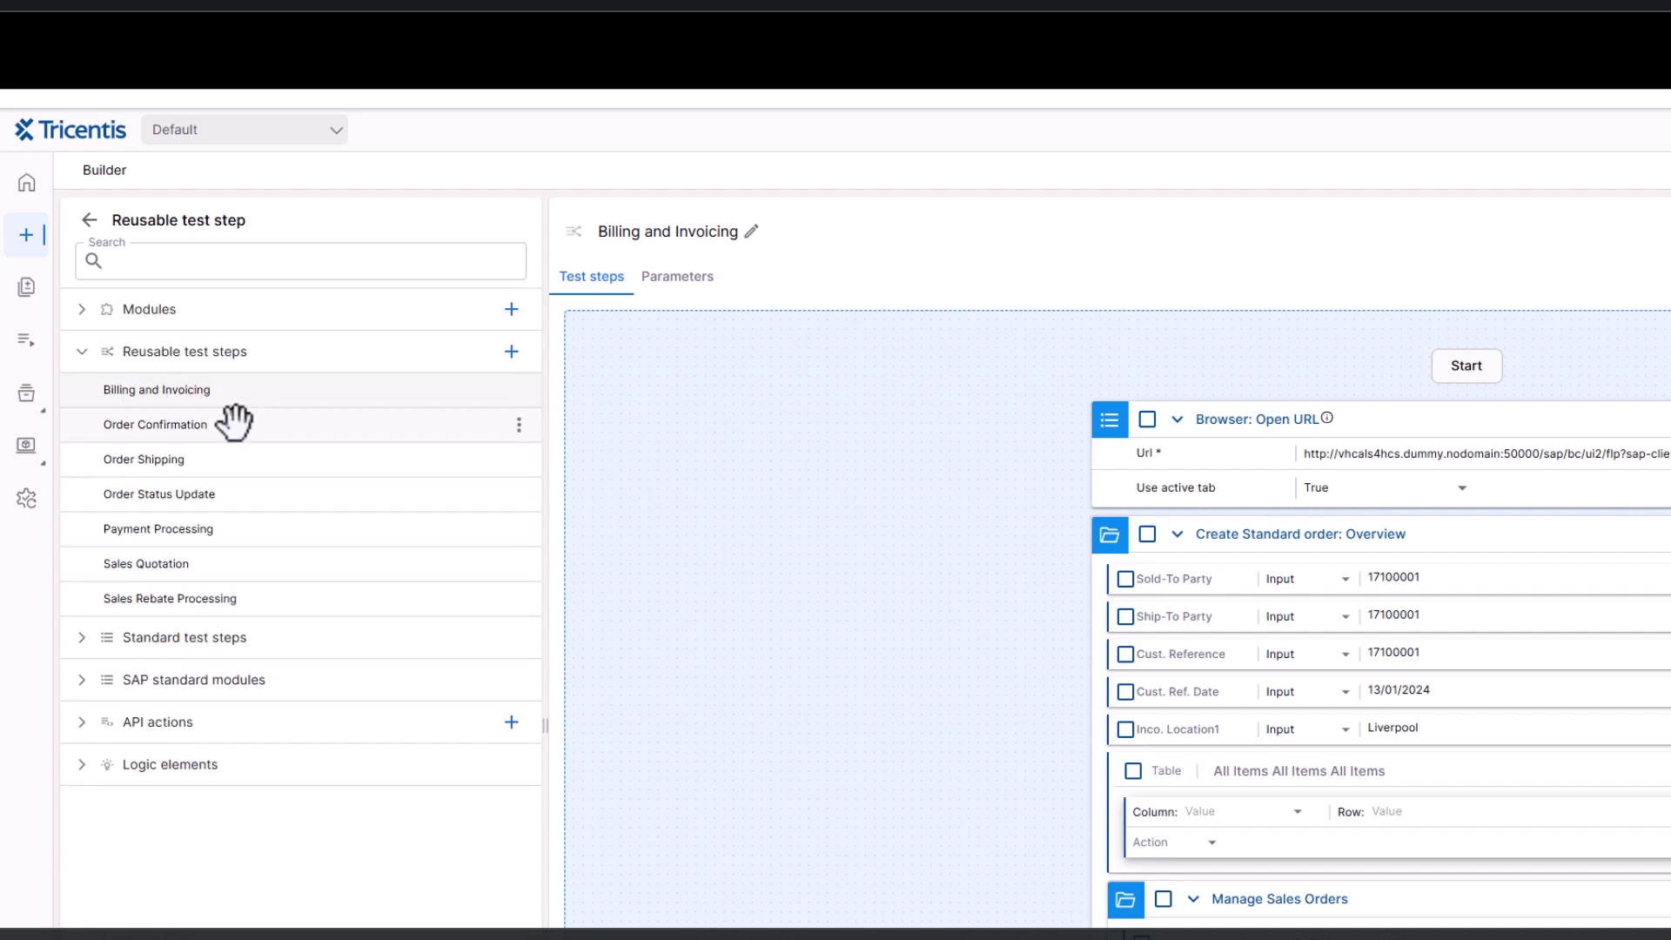
{"action": "left_click", "coordinate": [82, 354]}
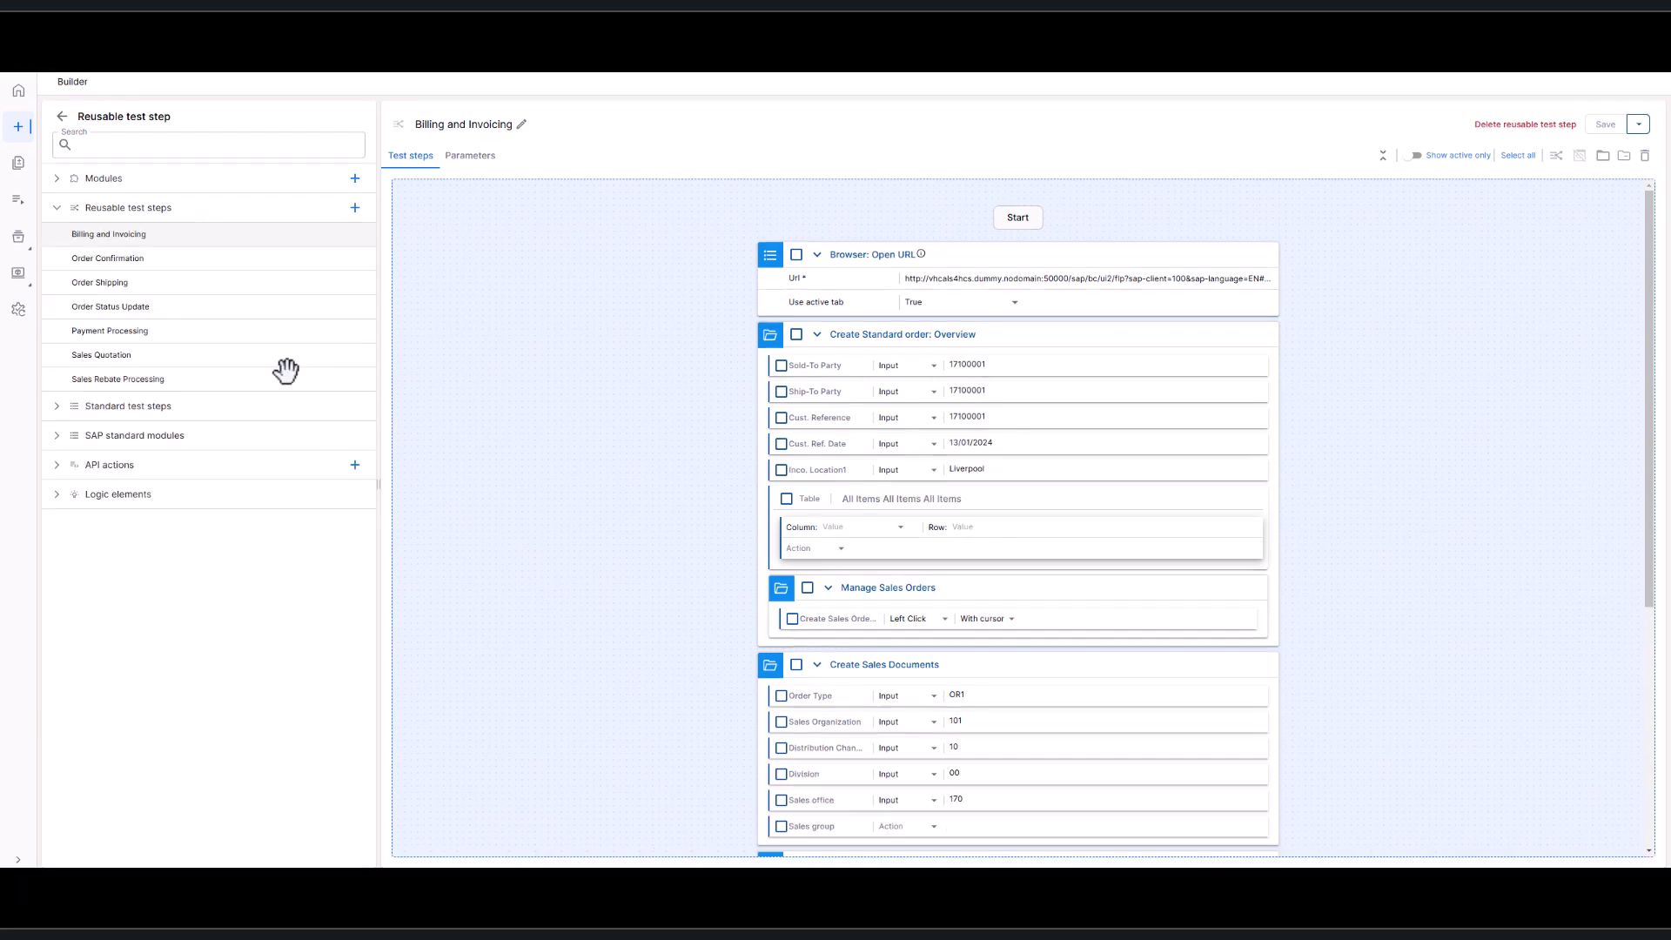
Place Order Shipping before Manage Sales Orders and Payment Processing after Open URL, then inspect its Flow
{"action": "left_click_drag", "start_coordinate": [128, 283], "coordinate": [897, 576]}
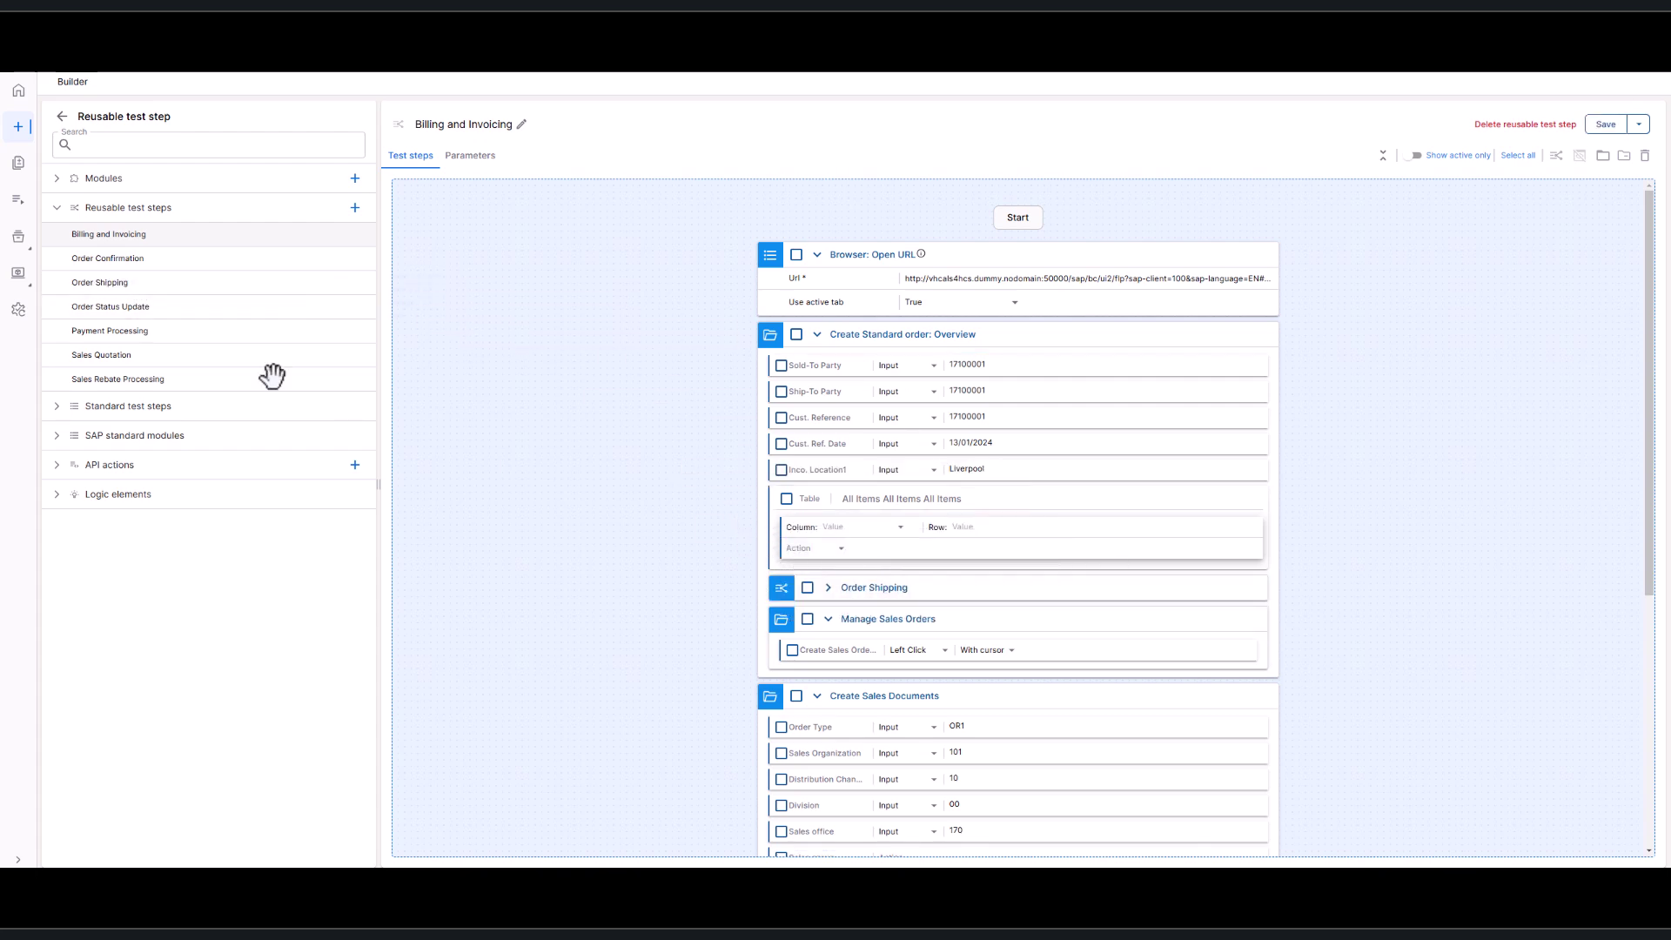
{"action": "left_click_drag", "start_coordinate": [144, 332], "coordinate": [985, 326]}
{"action": "left_click", "coordinate": [818, 338]}
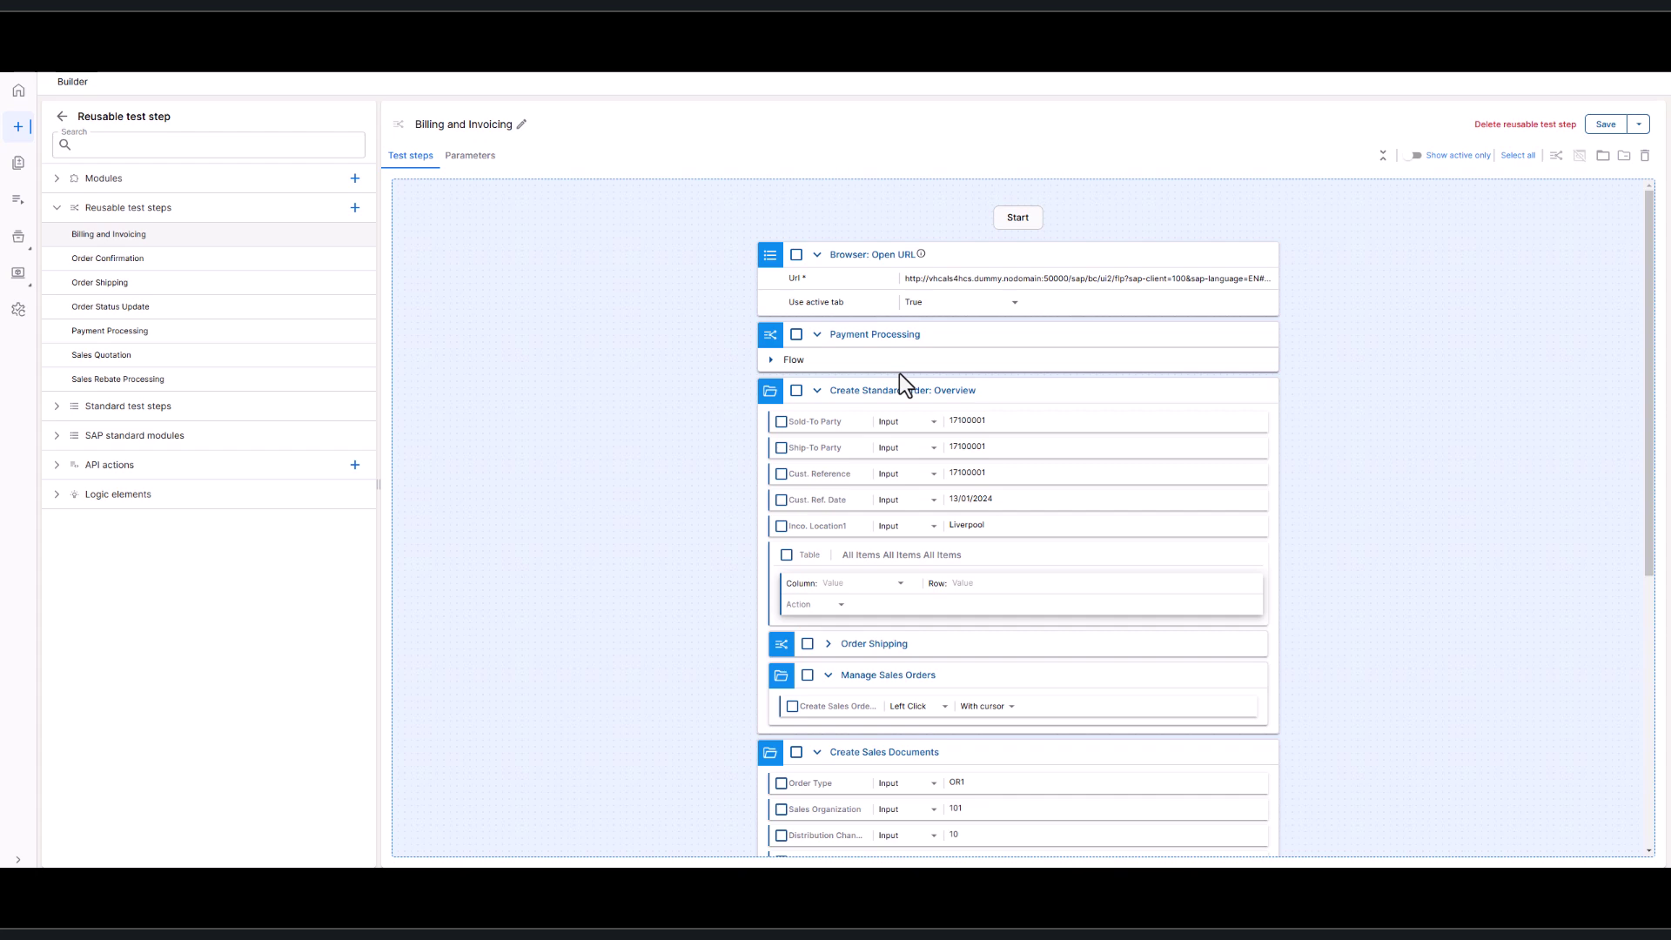
{"action": "left_click", "coordinate": [772, 361]}
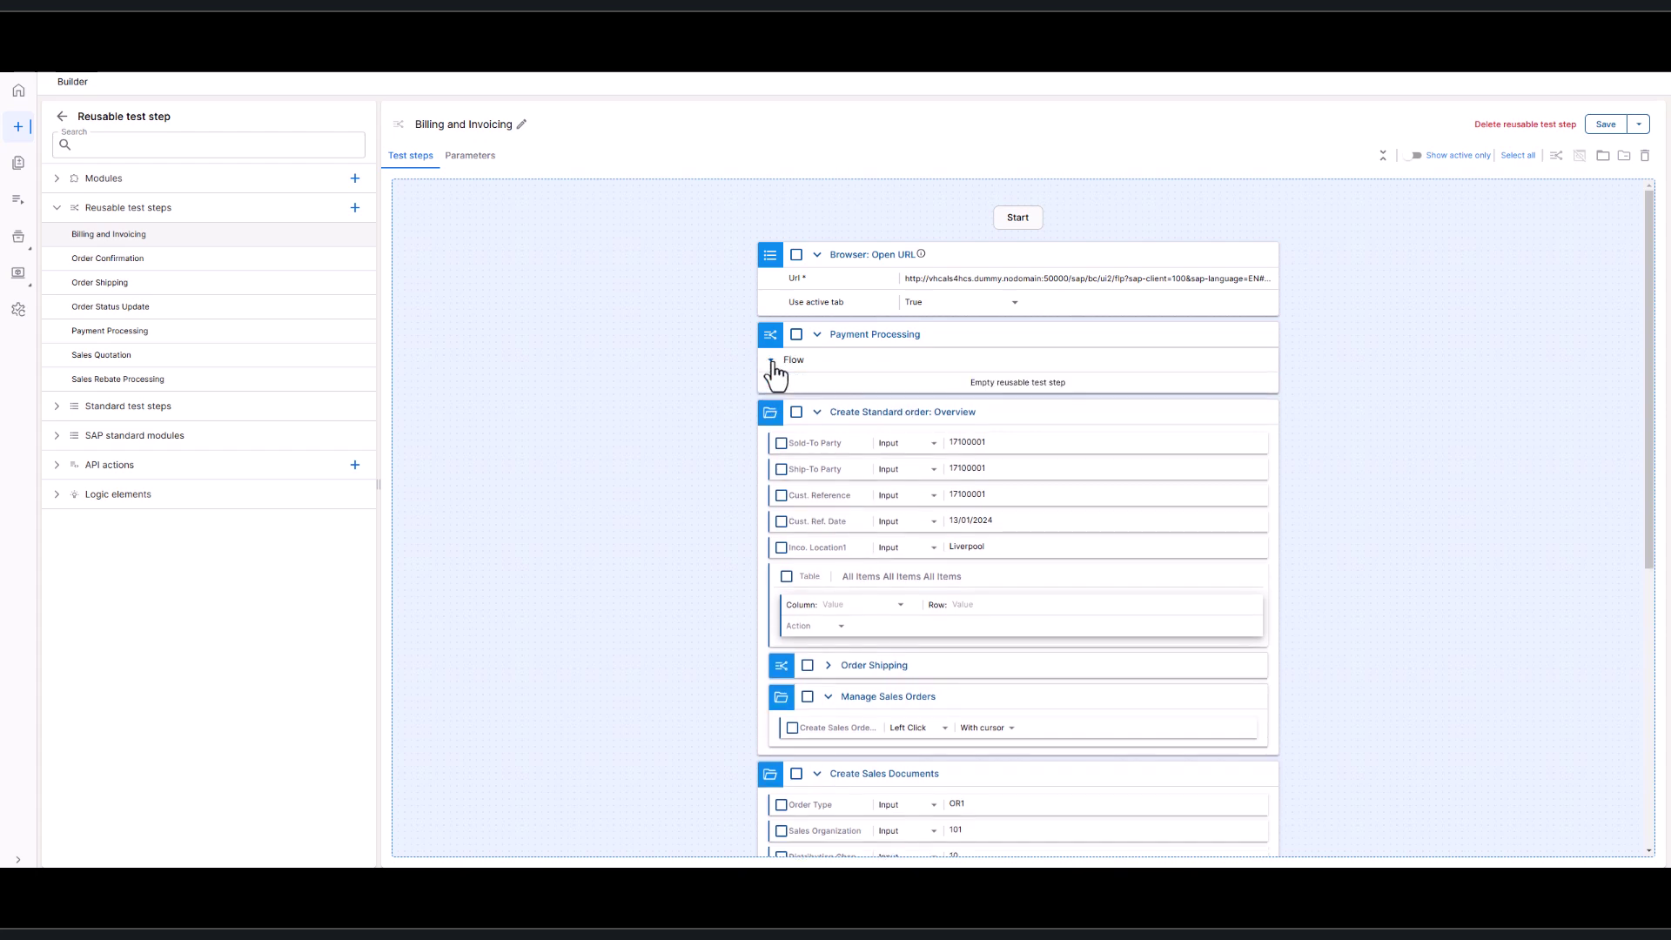
{"action": "left_click", "coordinate": [772, 361]}
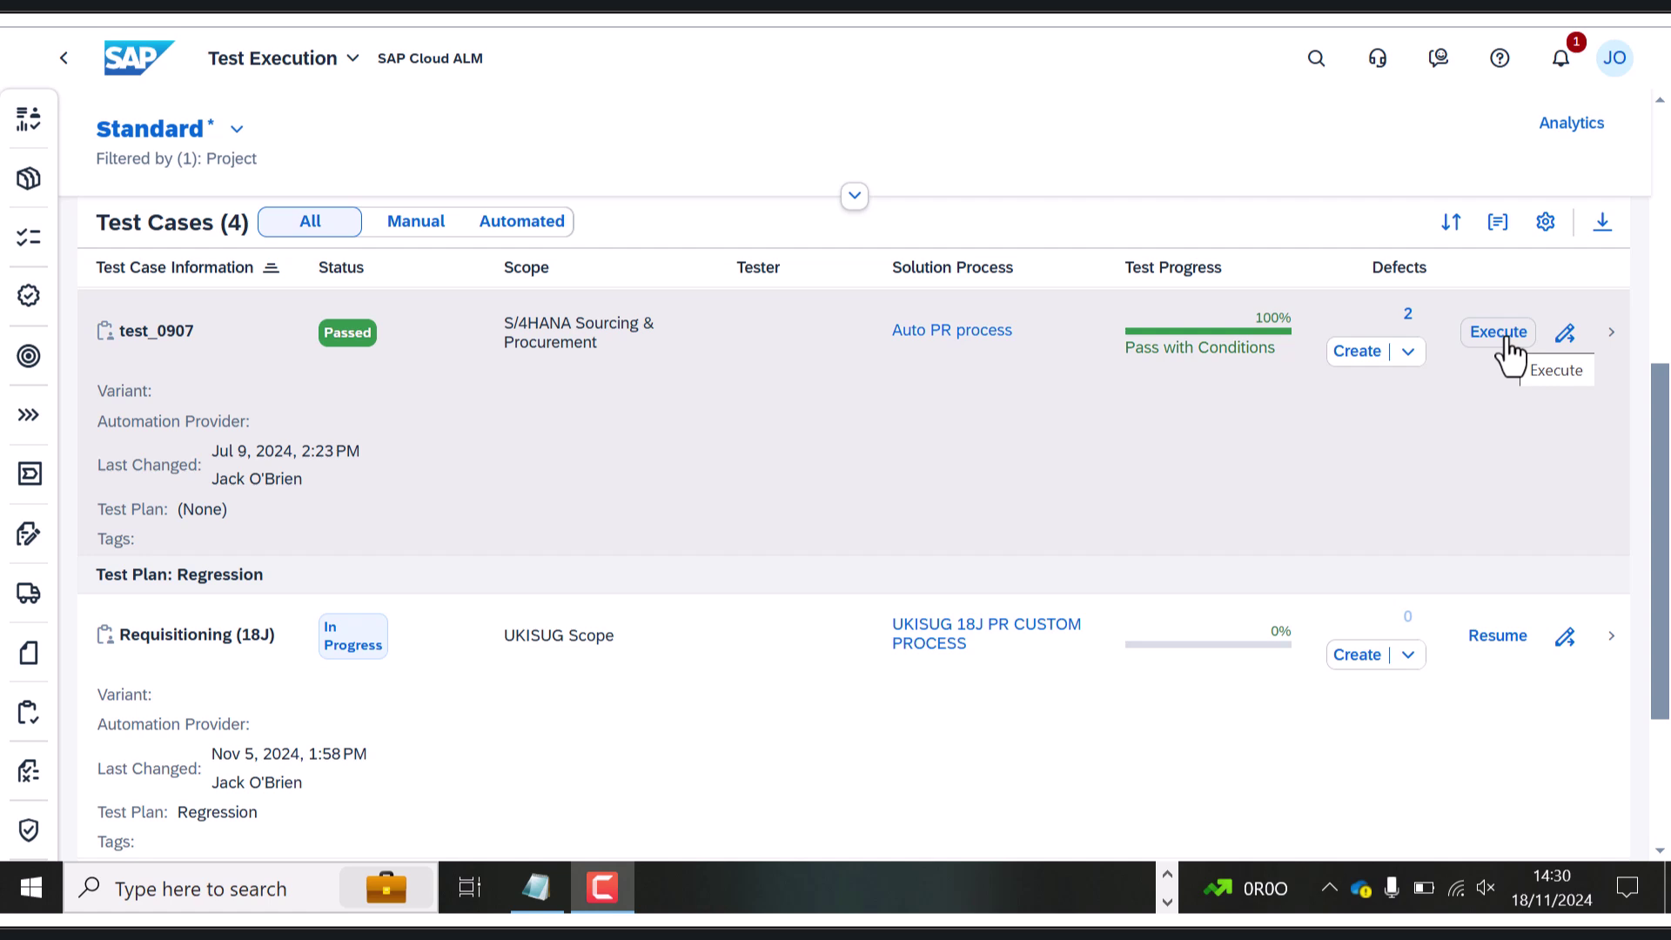
Execute the automated test case test_0907 from Test Execution
{"action": "left_click", "coordinate": [1499, 334]}
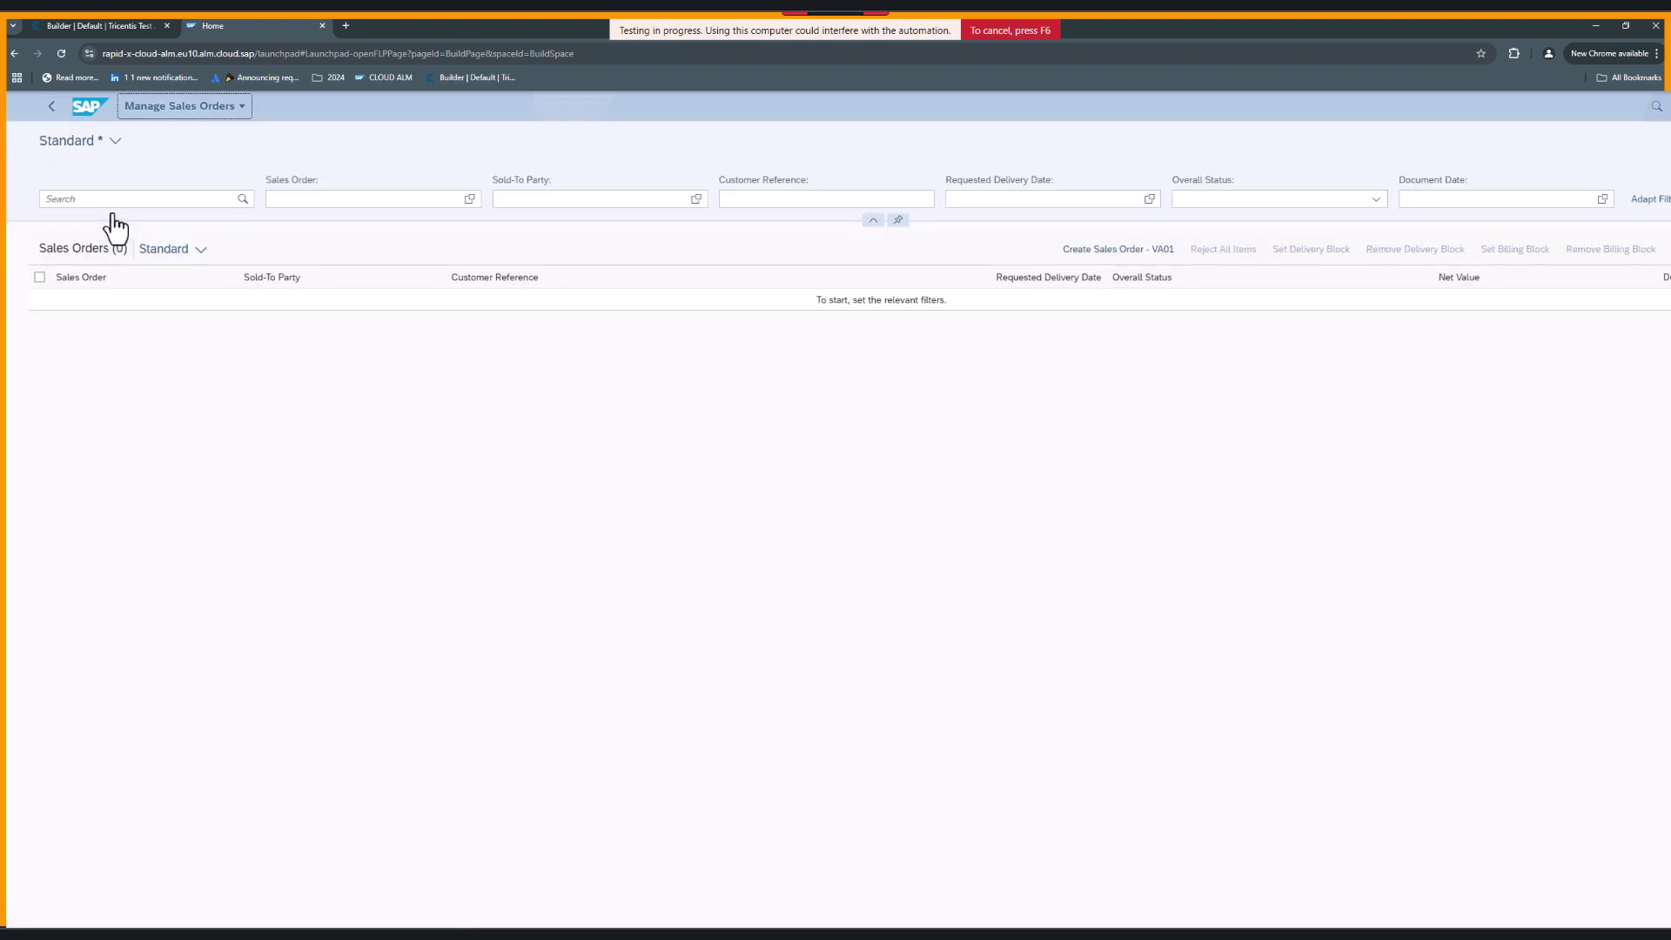
Start a standard order with sales org 1710, channel 10, division 00, office 170
{"action": "left_click", "coordinate": [1126, 257]}
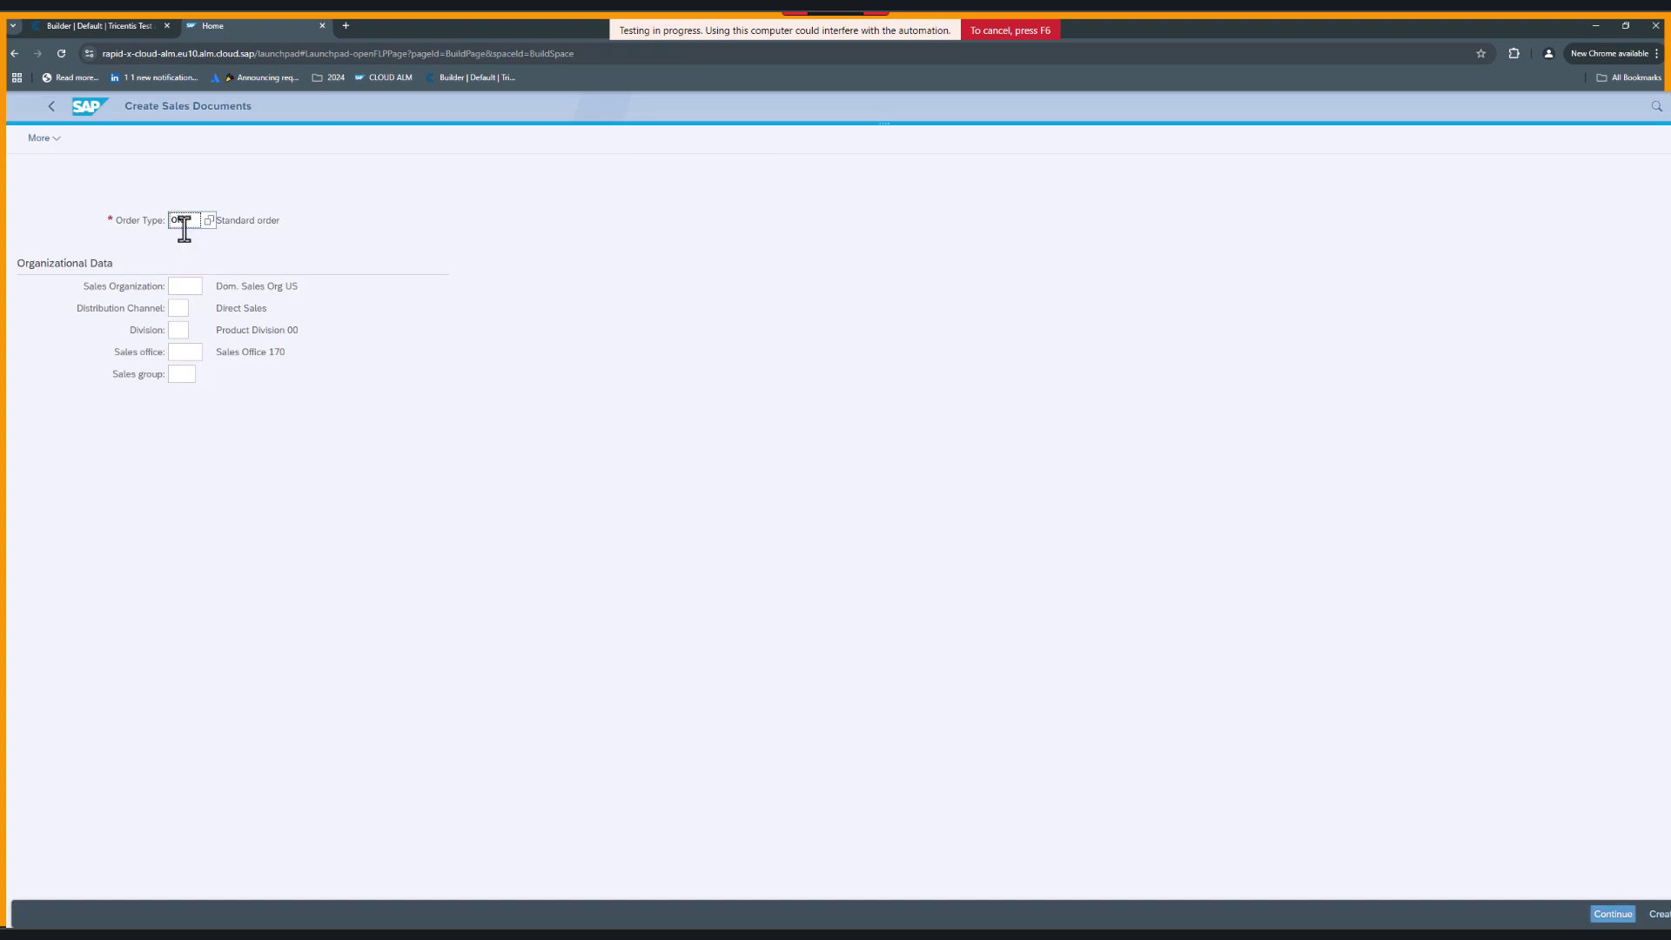
{"action": "left_click", "coordinate": [181, 285]}
{"action": "type", "text": "1710"}
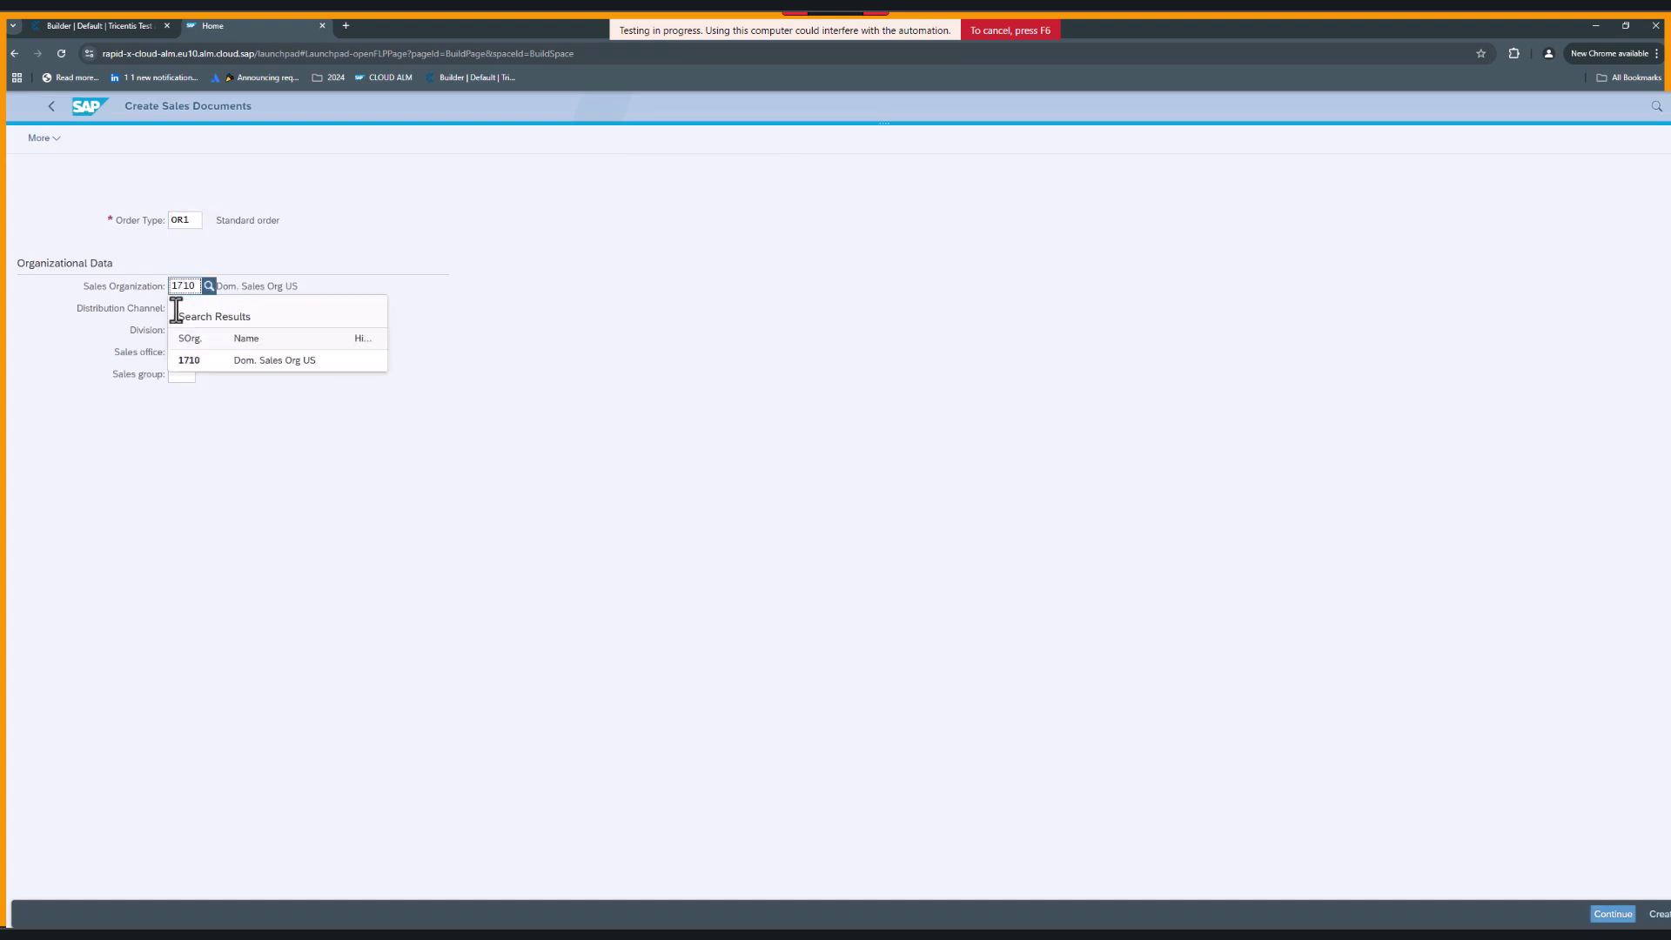
{"action": "left_click", "coordinate": [391, 276]}
{"action": "left_click", "coordinate": [176, 309]}
{"action": "type", "text": "1"}
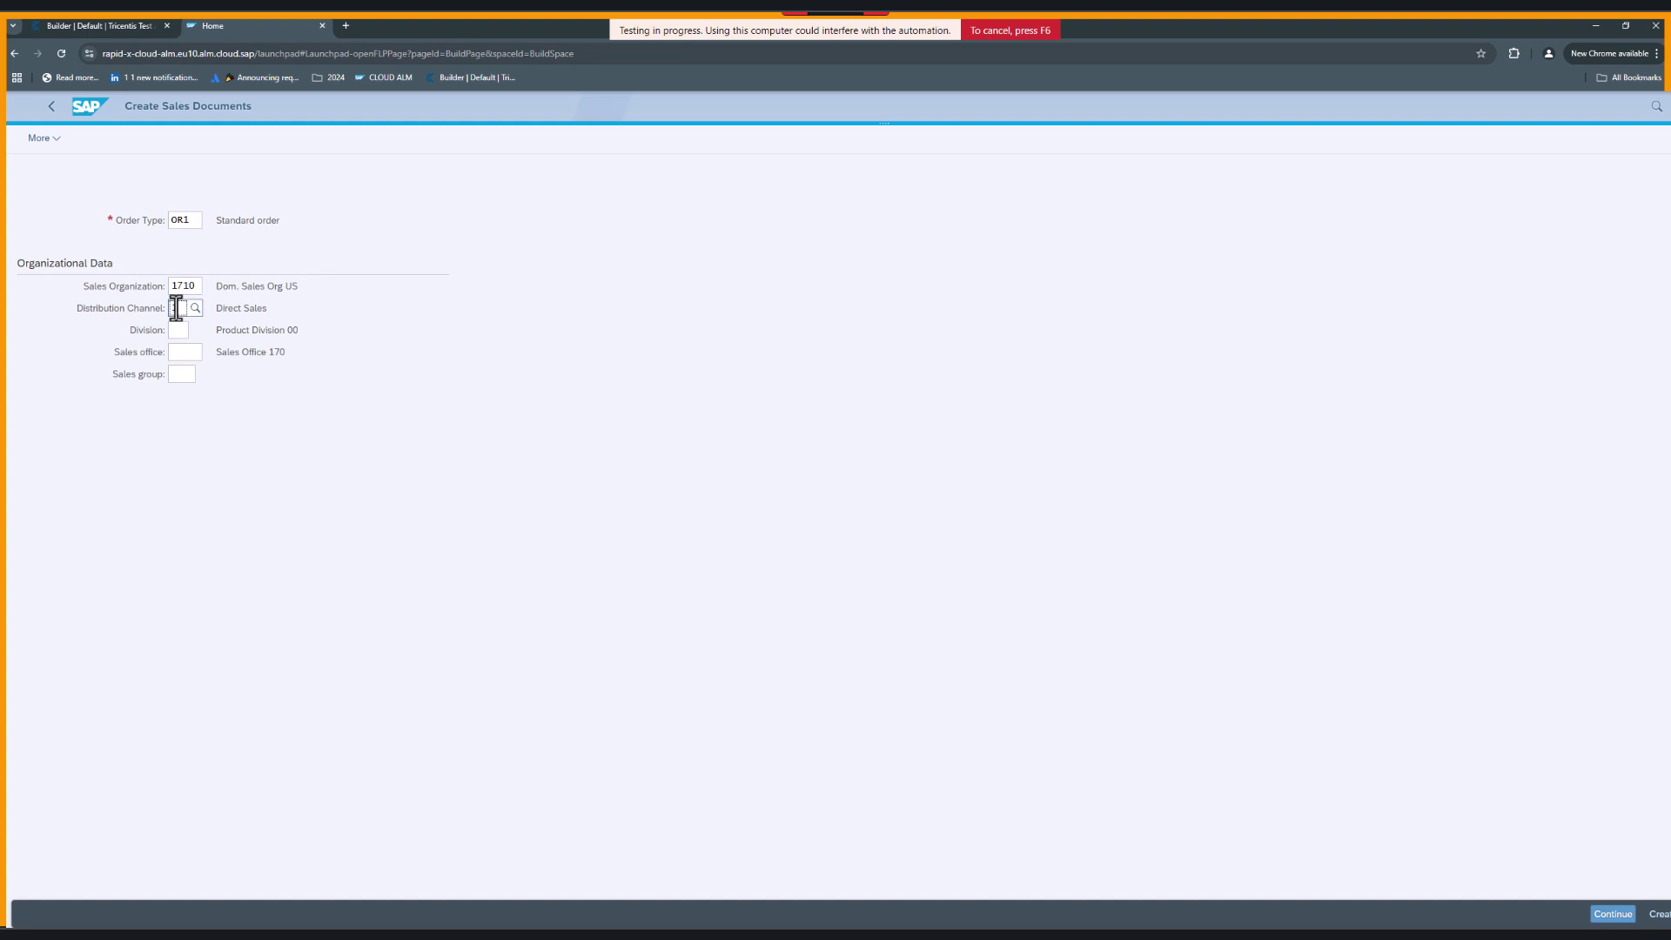
{"action": "type", "text": "0"}
{"action": "left_click", "coordinate": [177, 330]}
{"action": "type", "text": "00"}
{"action": "left_click", "coordinate": [186, 353]}
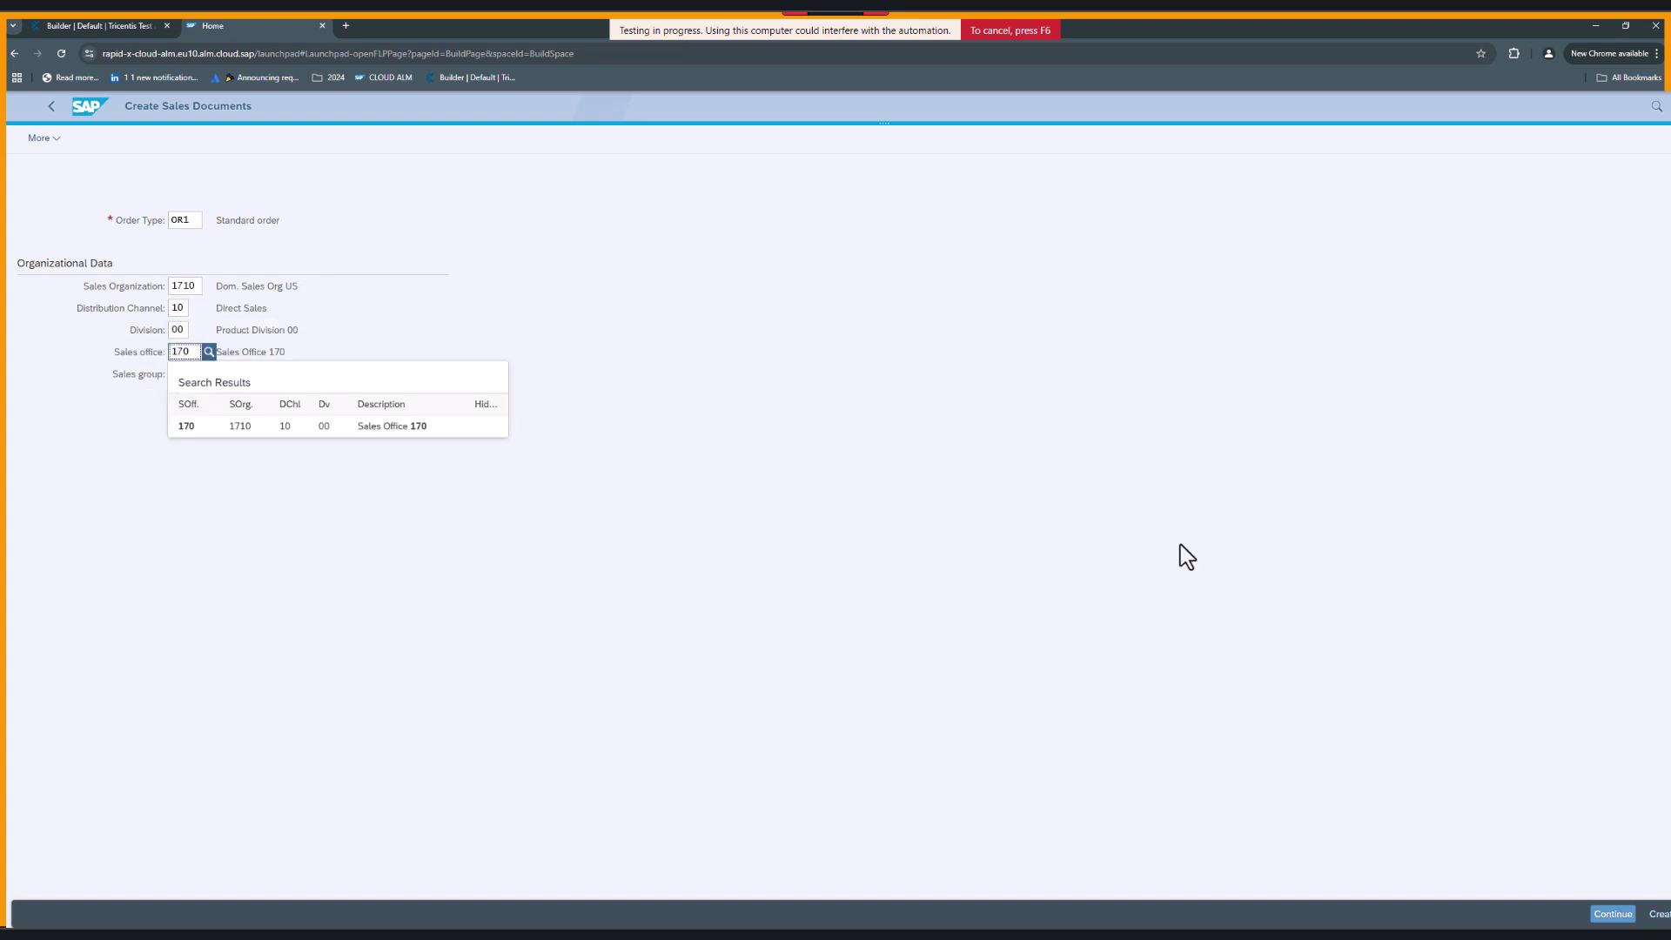
{"action": "left_click", "coordinate": [1614, 914]}
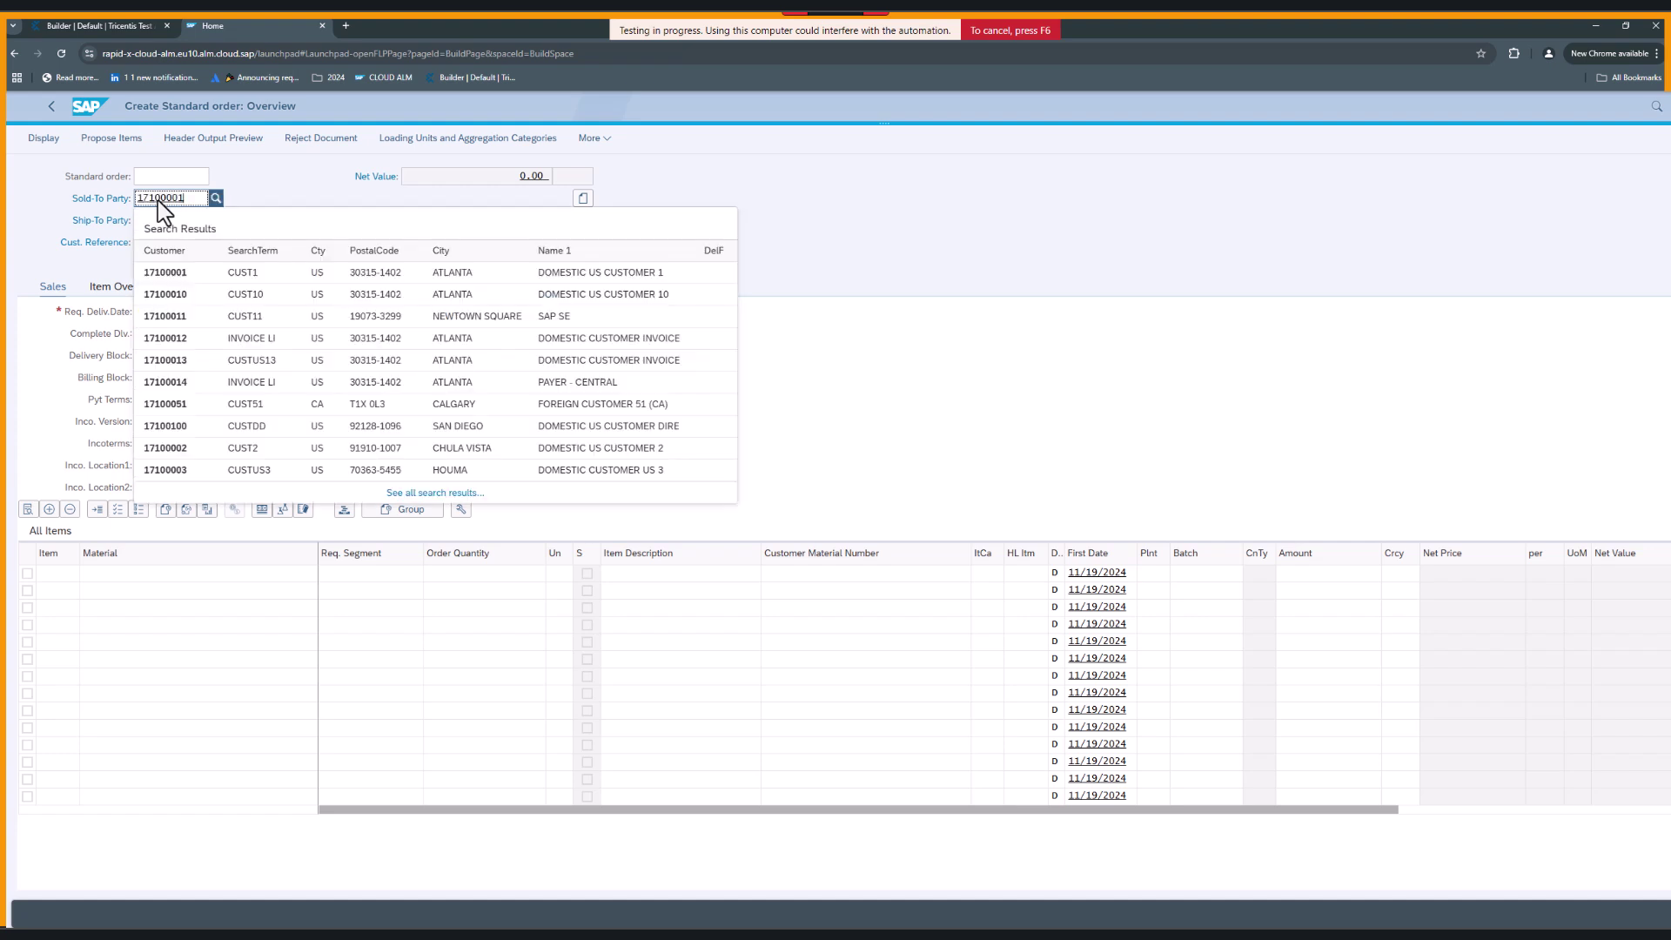
Enter customer reference 'Rapid X' dated 11/19/2024 on the standard order
{"action": "left_click", "coordinate": [181, 221]}
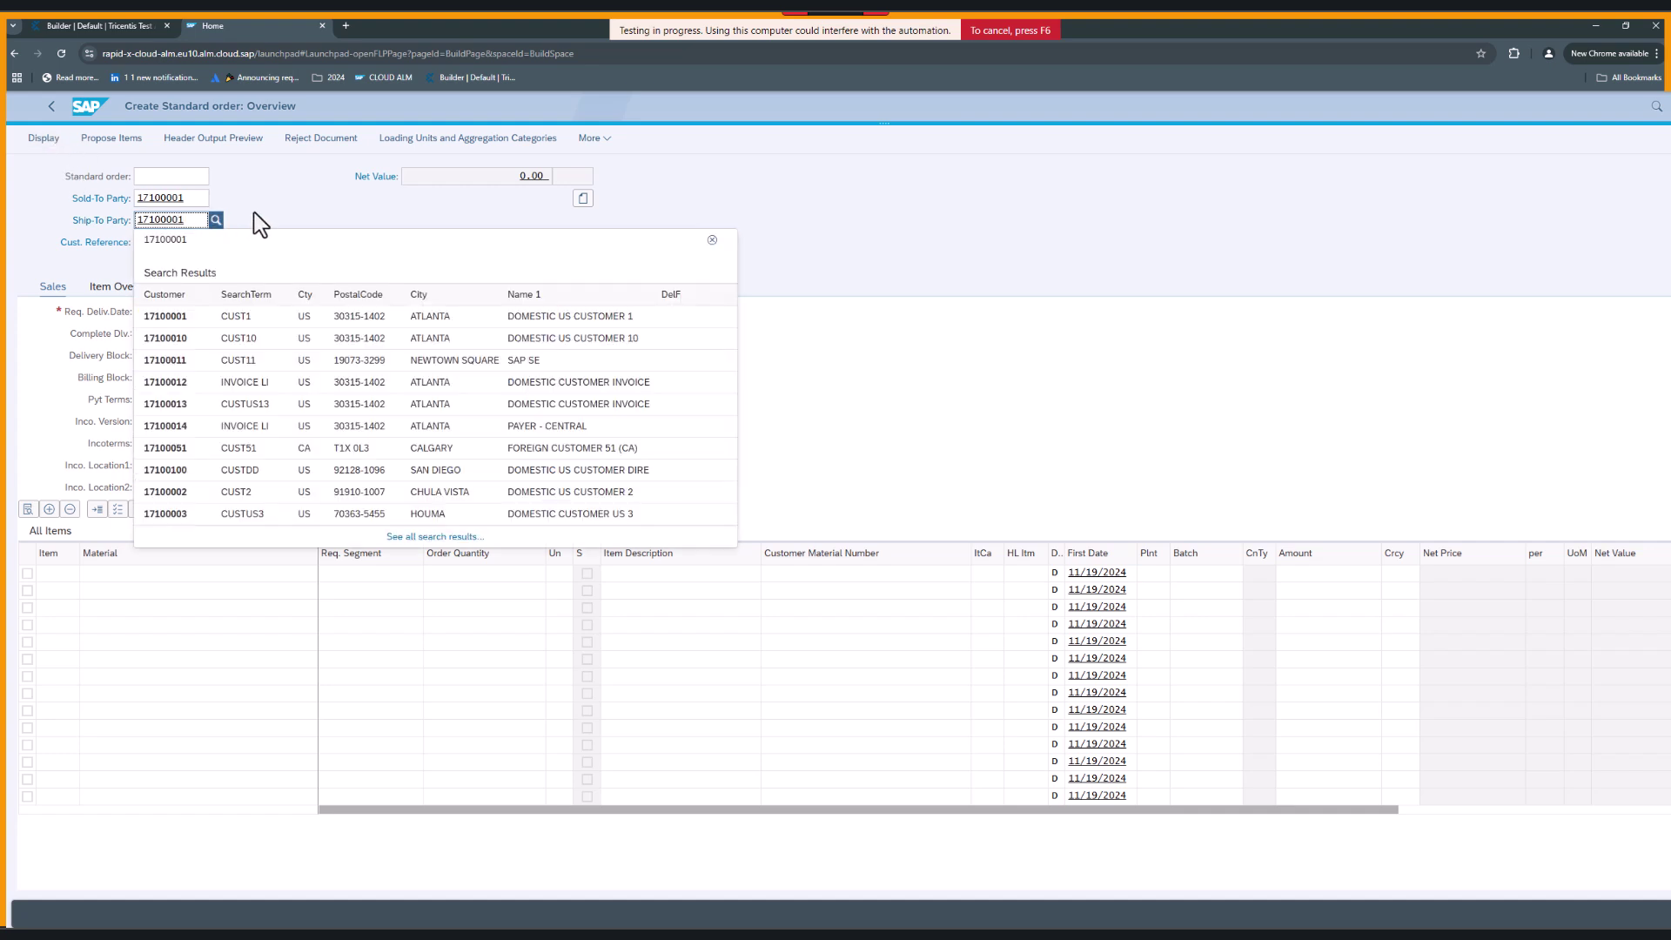
{"action": "left_click", "coordinate": [218, 243]}
{"action": "type", "text": "Rapid X"}
{"action": "left_click", "coordinate": [410, 244]}
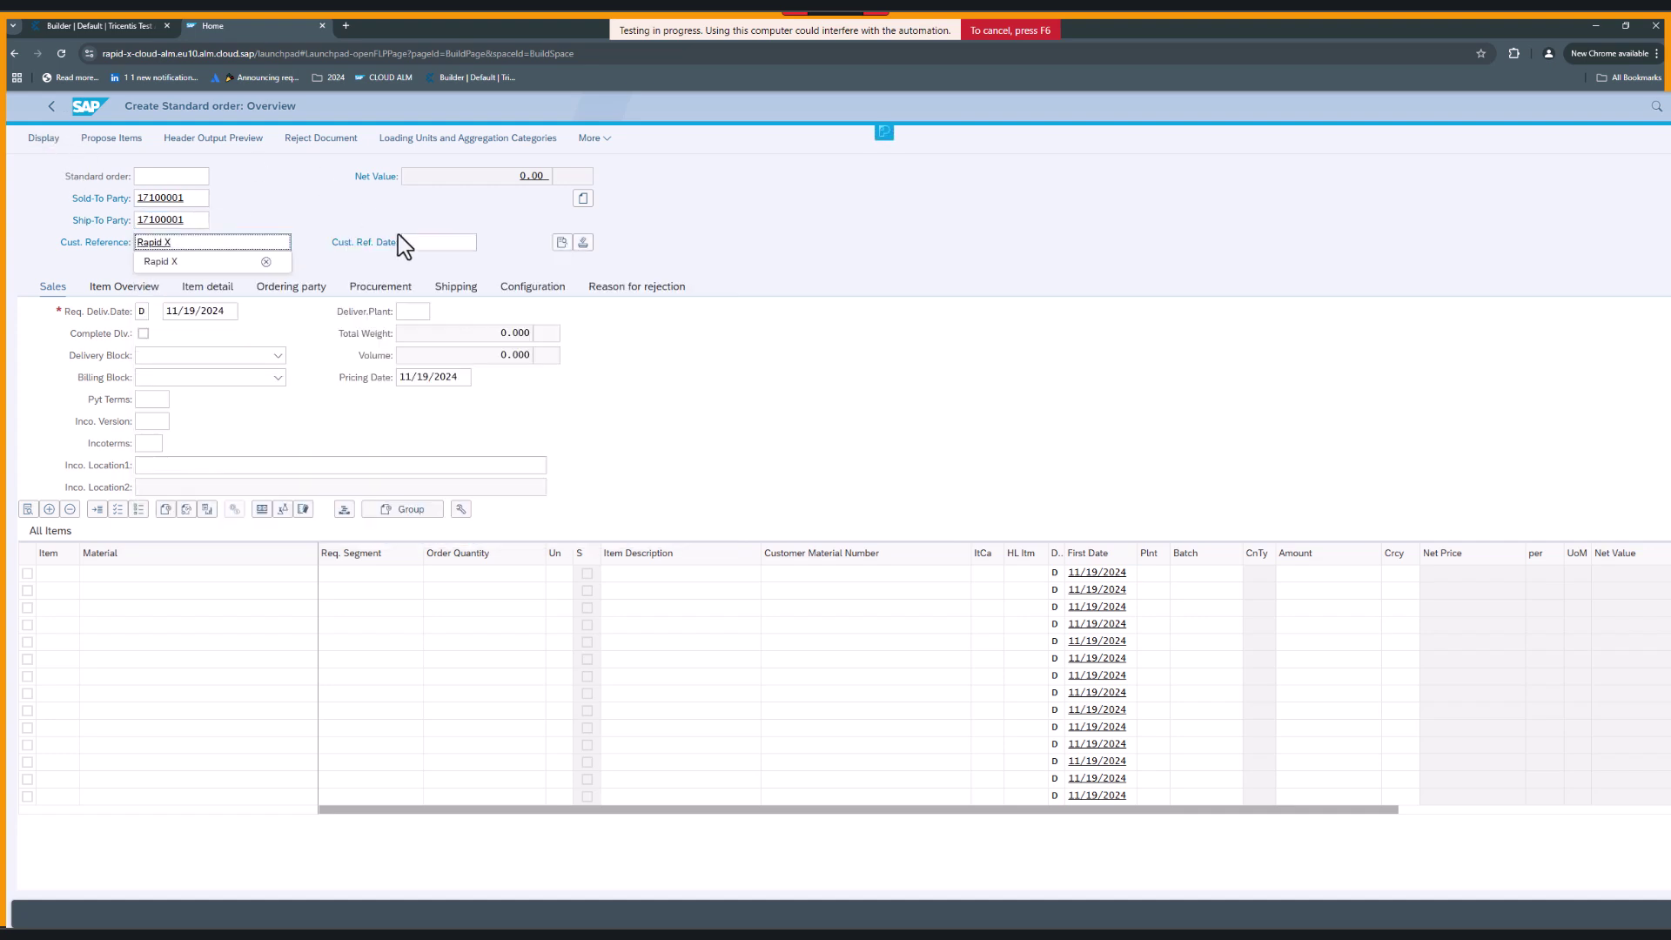
{"action": "left_click", "coordinate": [485, 243]}
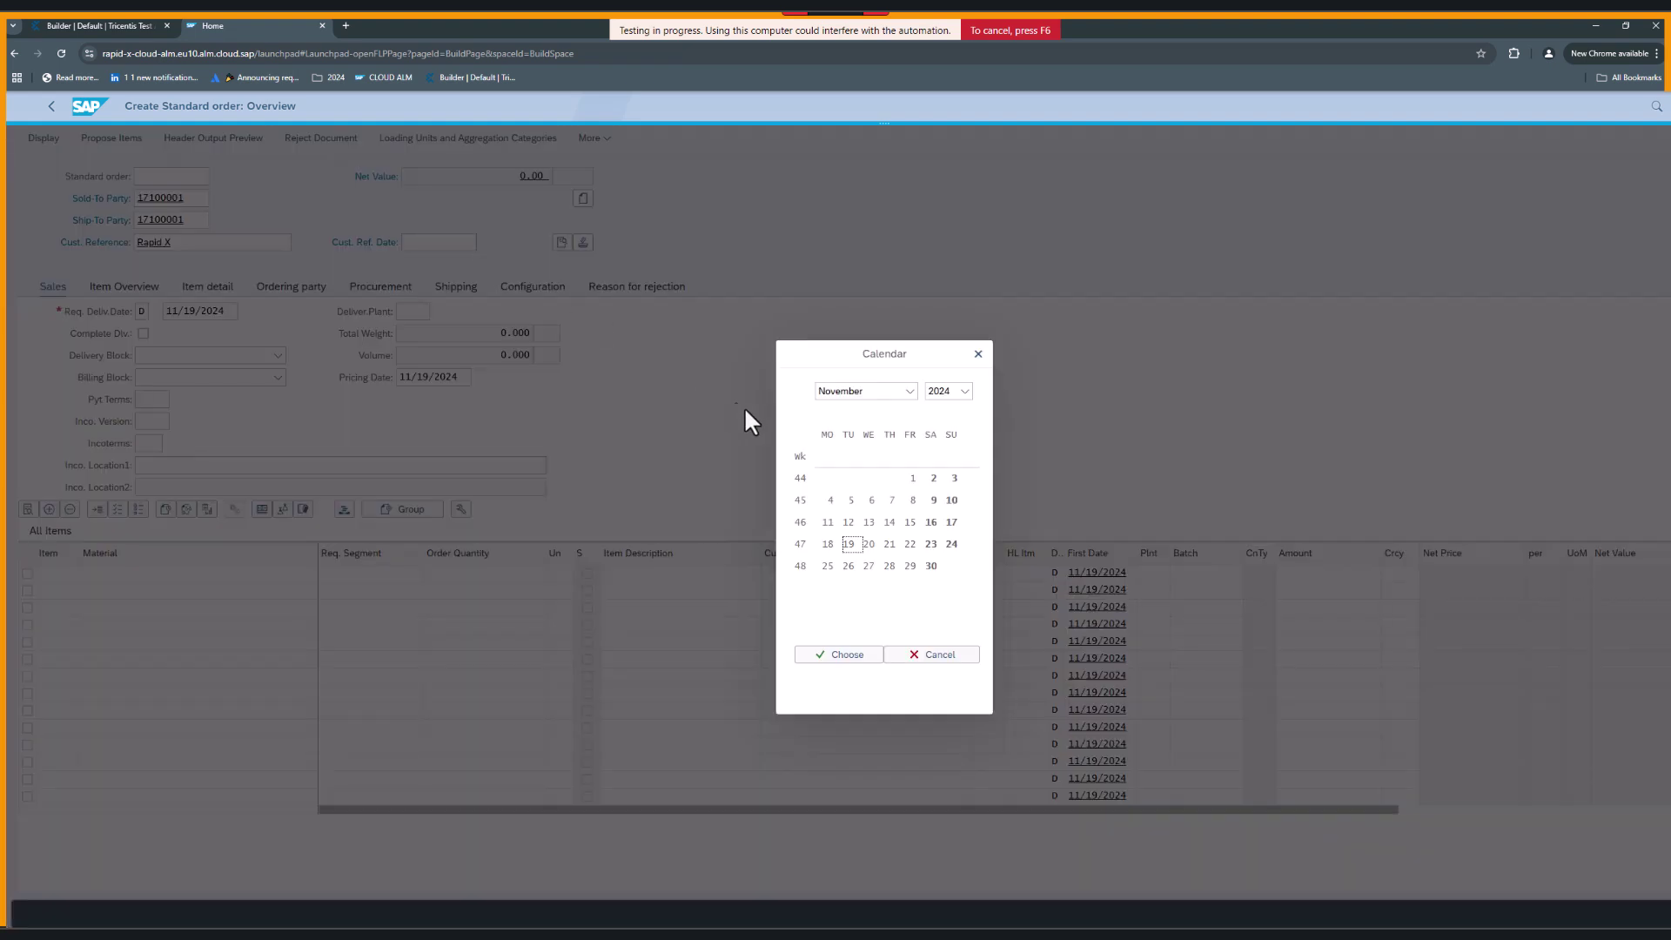
{"action": "left_click", "coordinate": [839, 655]}
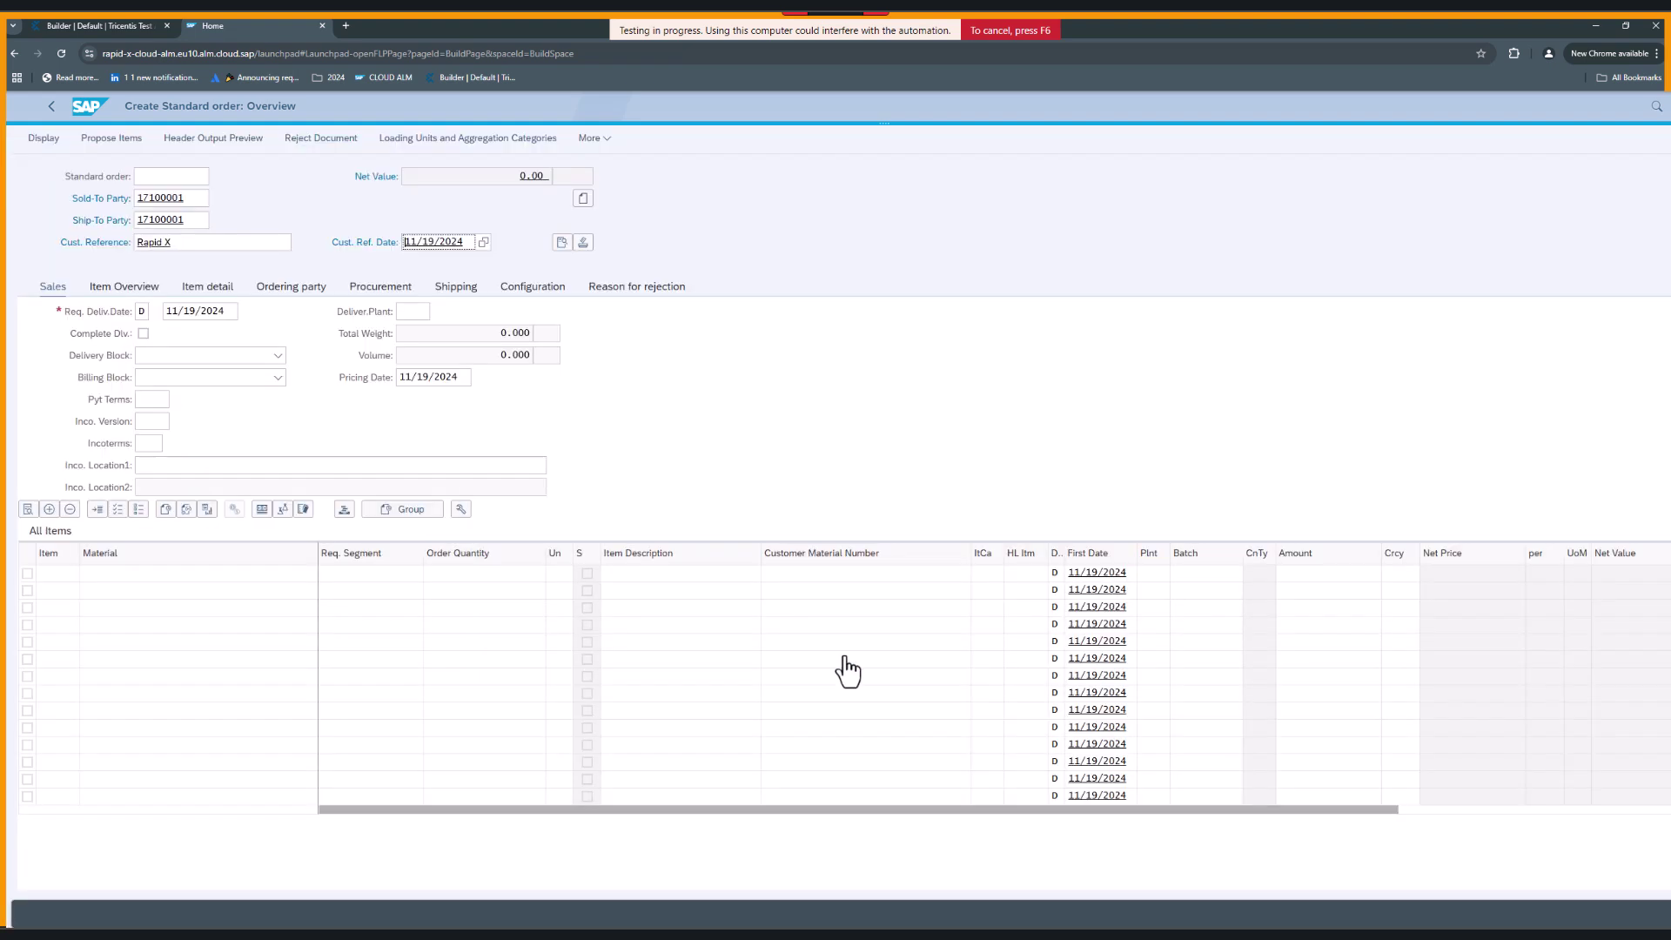
Save the standard order and back out of Create Sales Documents
{"action": "key", "text": "ctrl+s"}
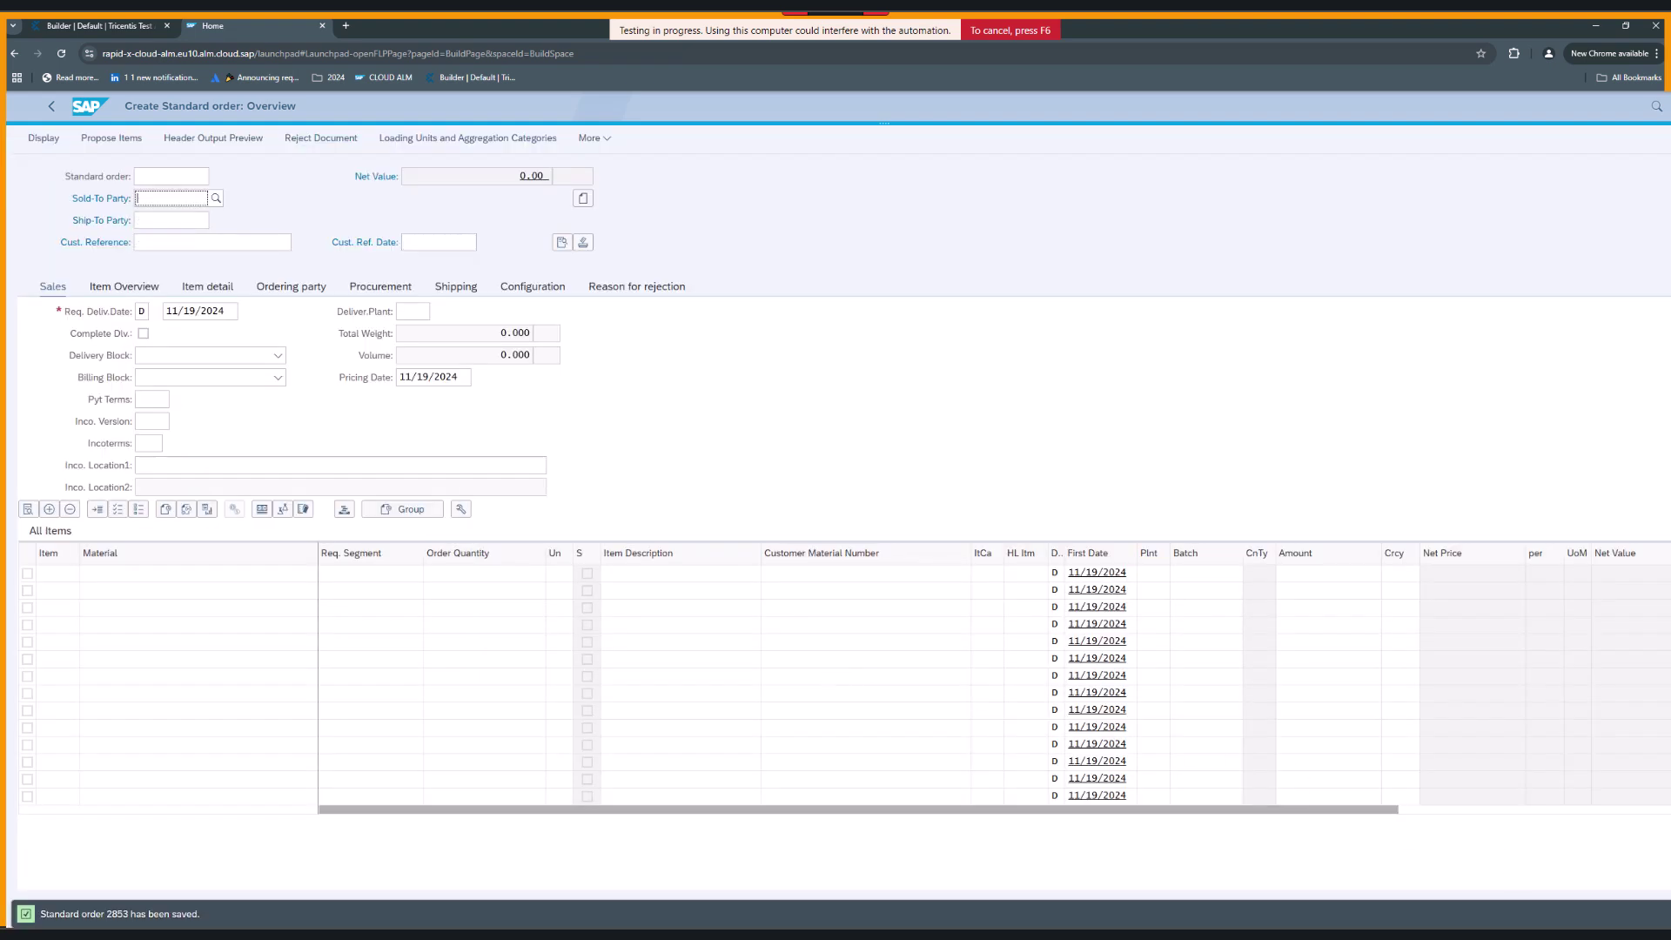
{"action": "key", "text": "F3"}
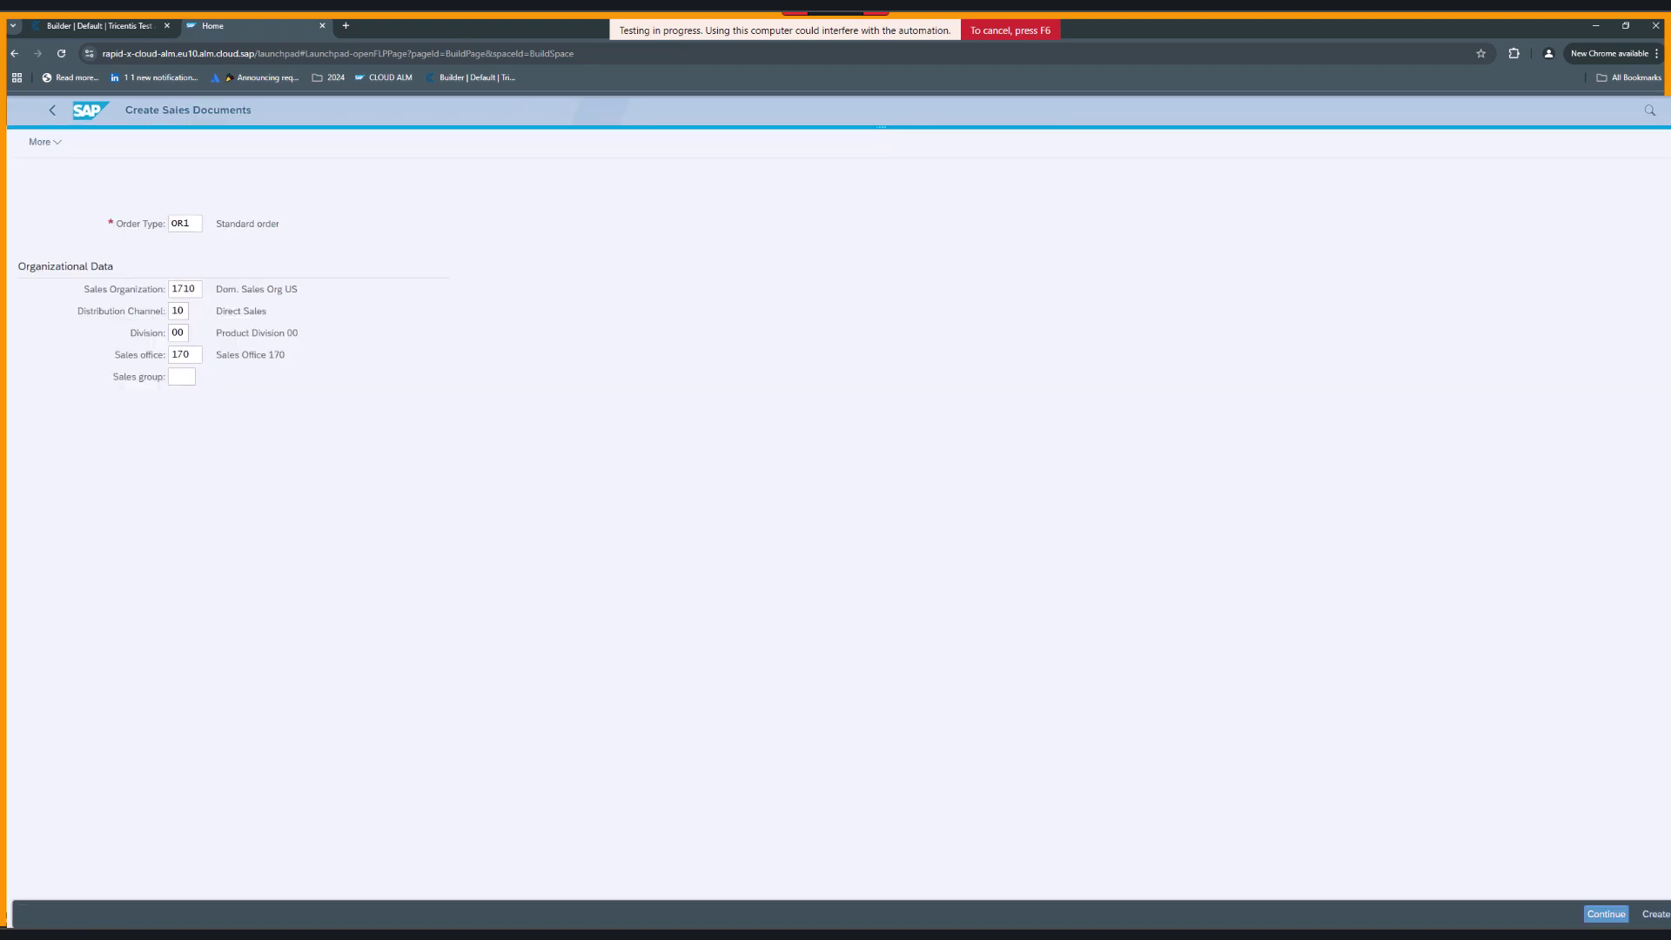
{"action": "key", "text": "F3"}
Find the new standard order by its document number in Track Sales Orders and open it
{"action": "left_click", "coordinate": [87, 111]}
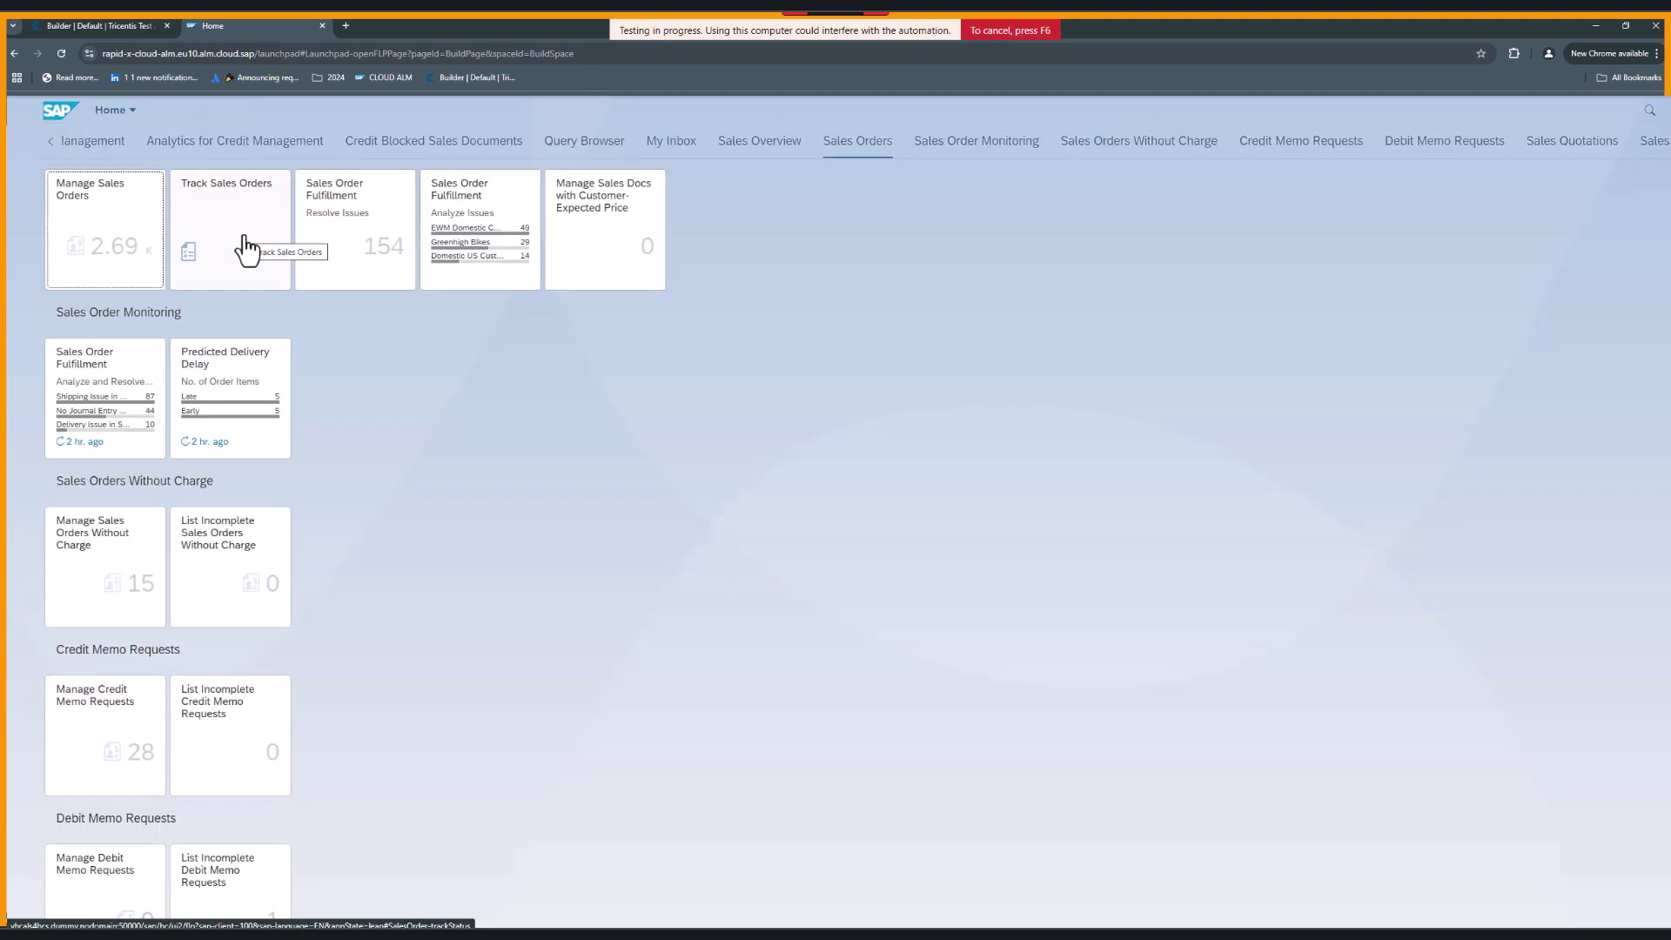
{"action": "left_click", "coordinate": [246, 251]}
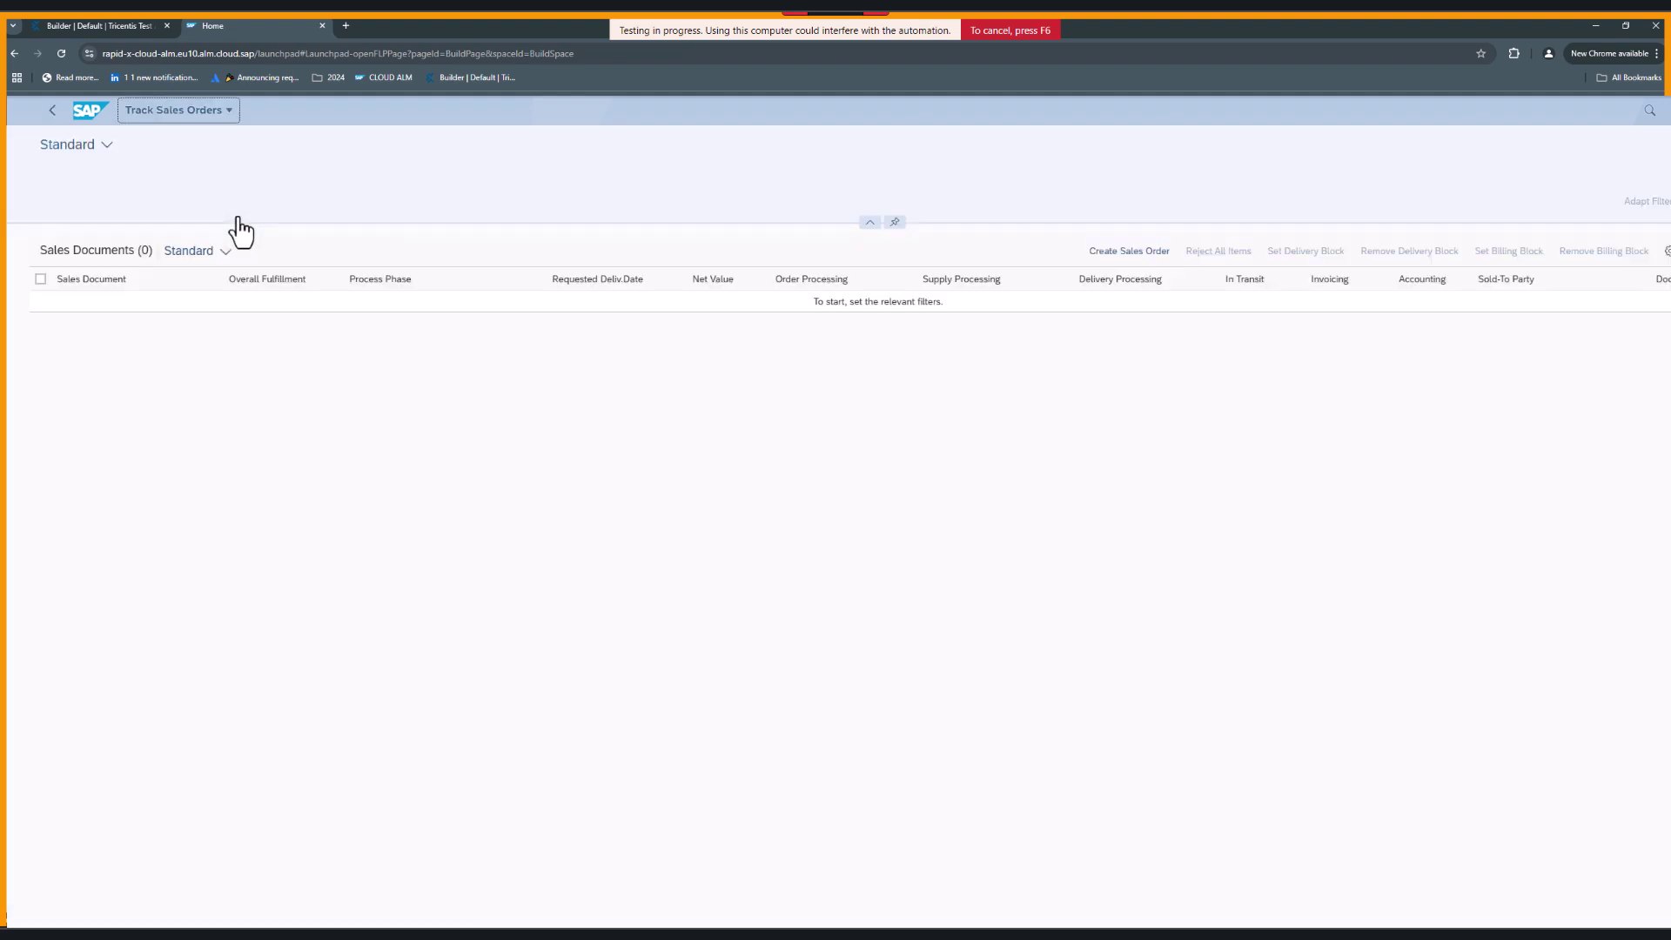
{"action": "left_click", "coordinate": [287, 204]}
{"action": "type", "text": "285"}
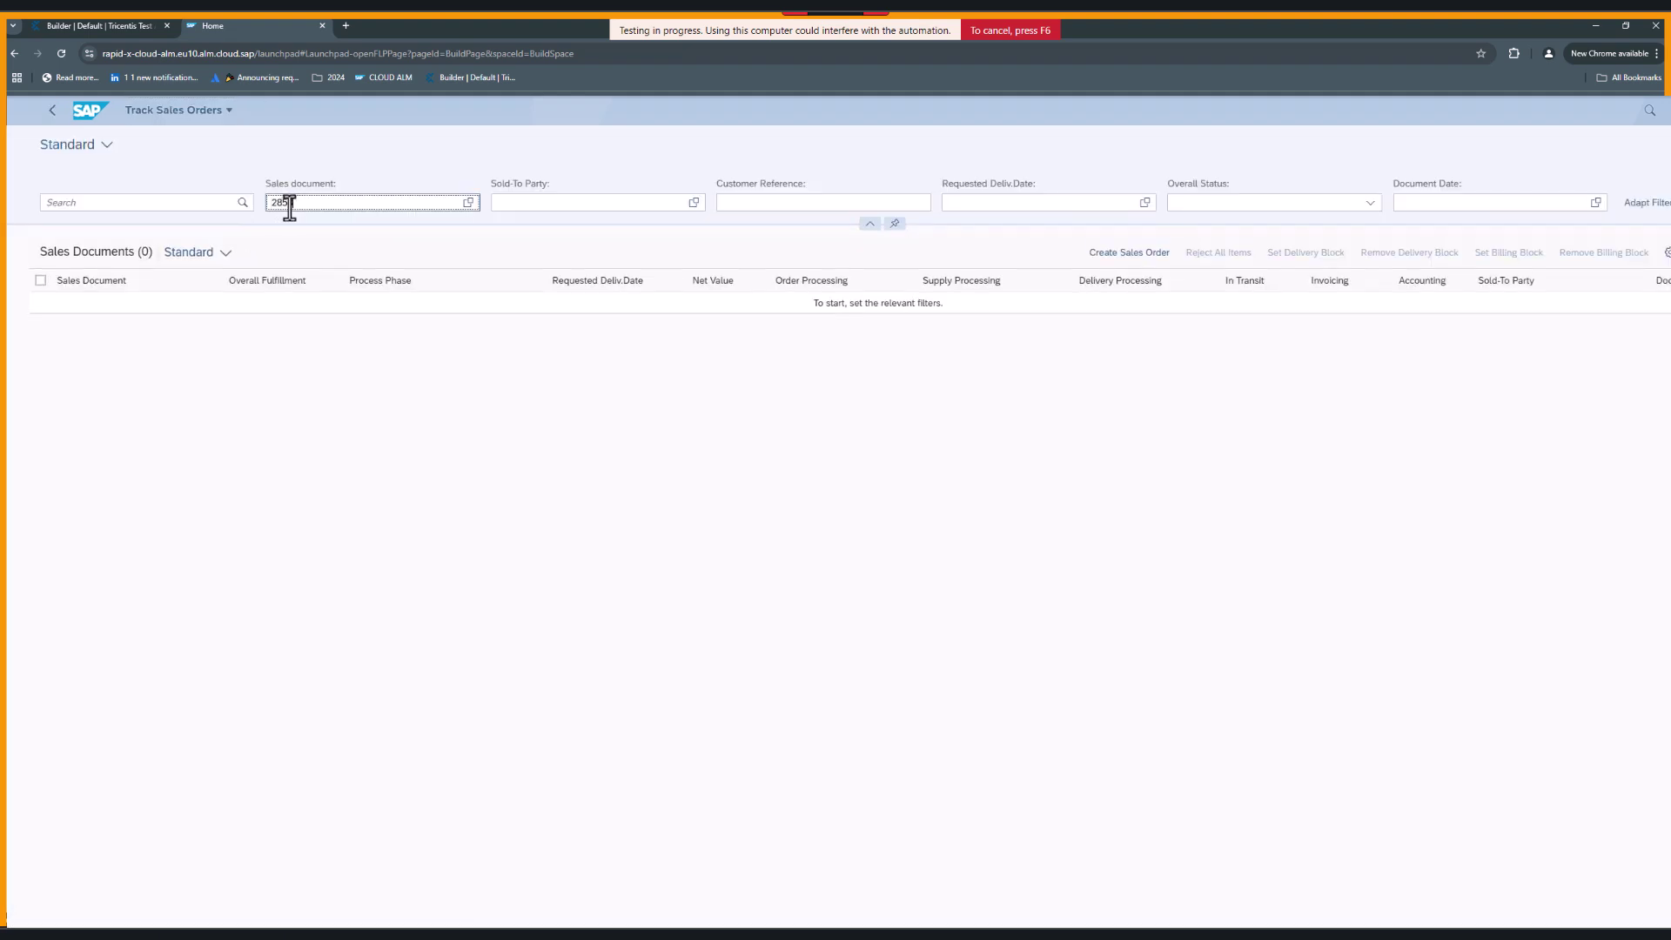
{"action": "type", "text": "3"}
{"action": "key", "text": "Return"}
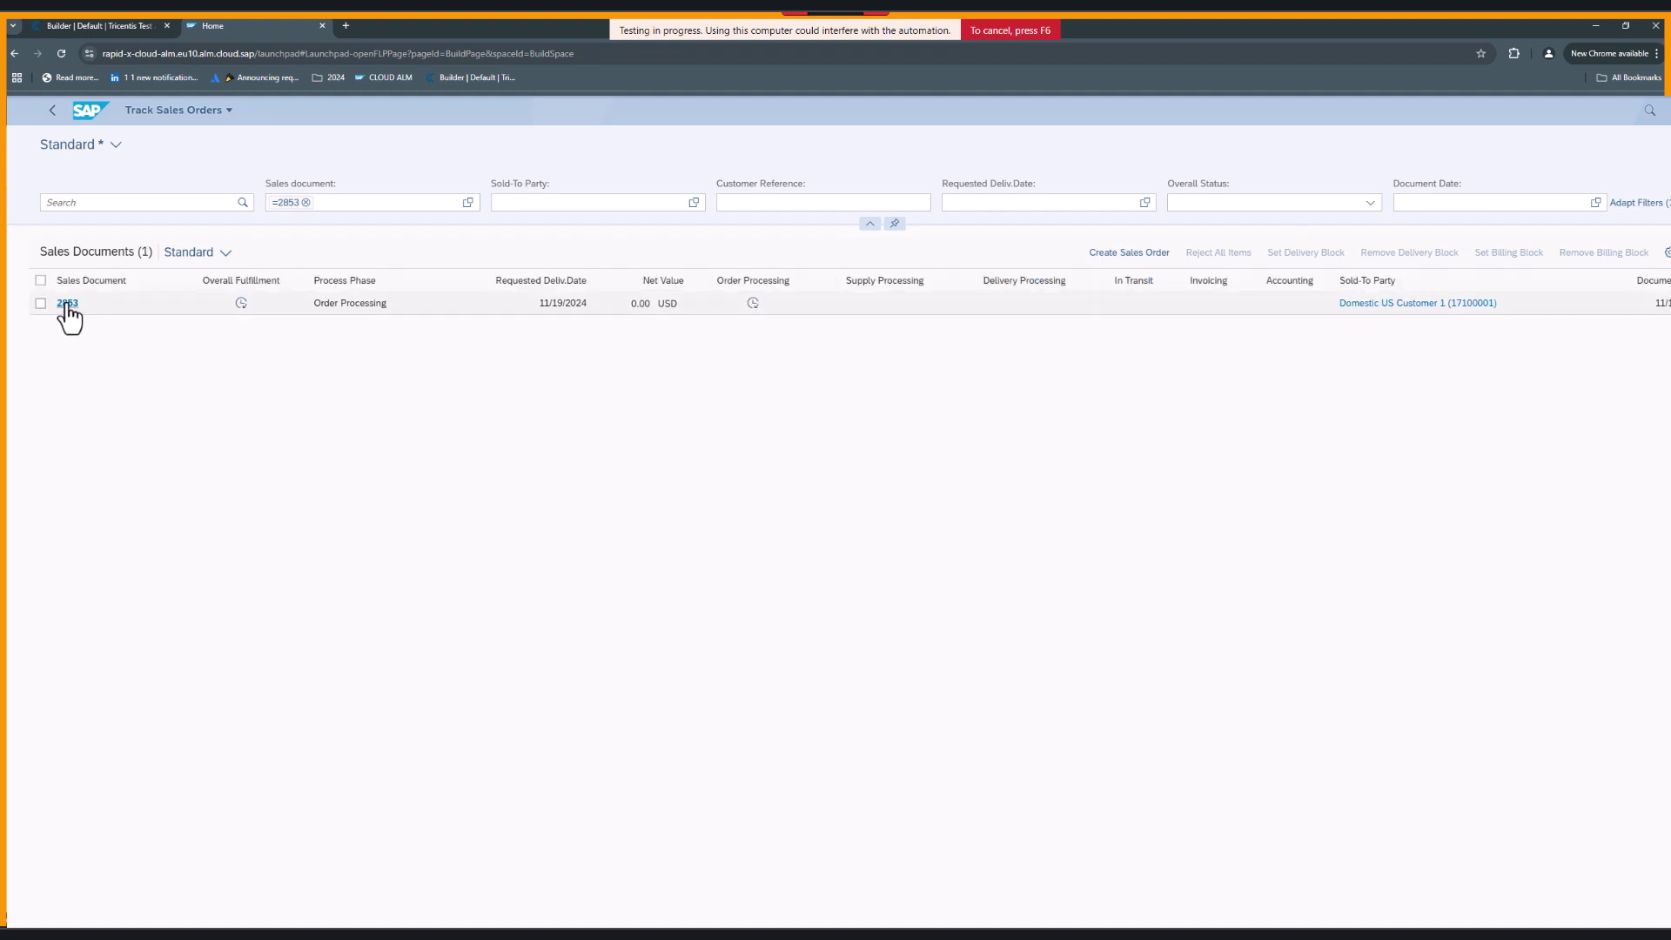
{"action": "left_click", "coordinate": [67, 303]}
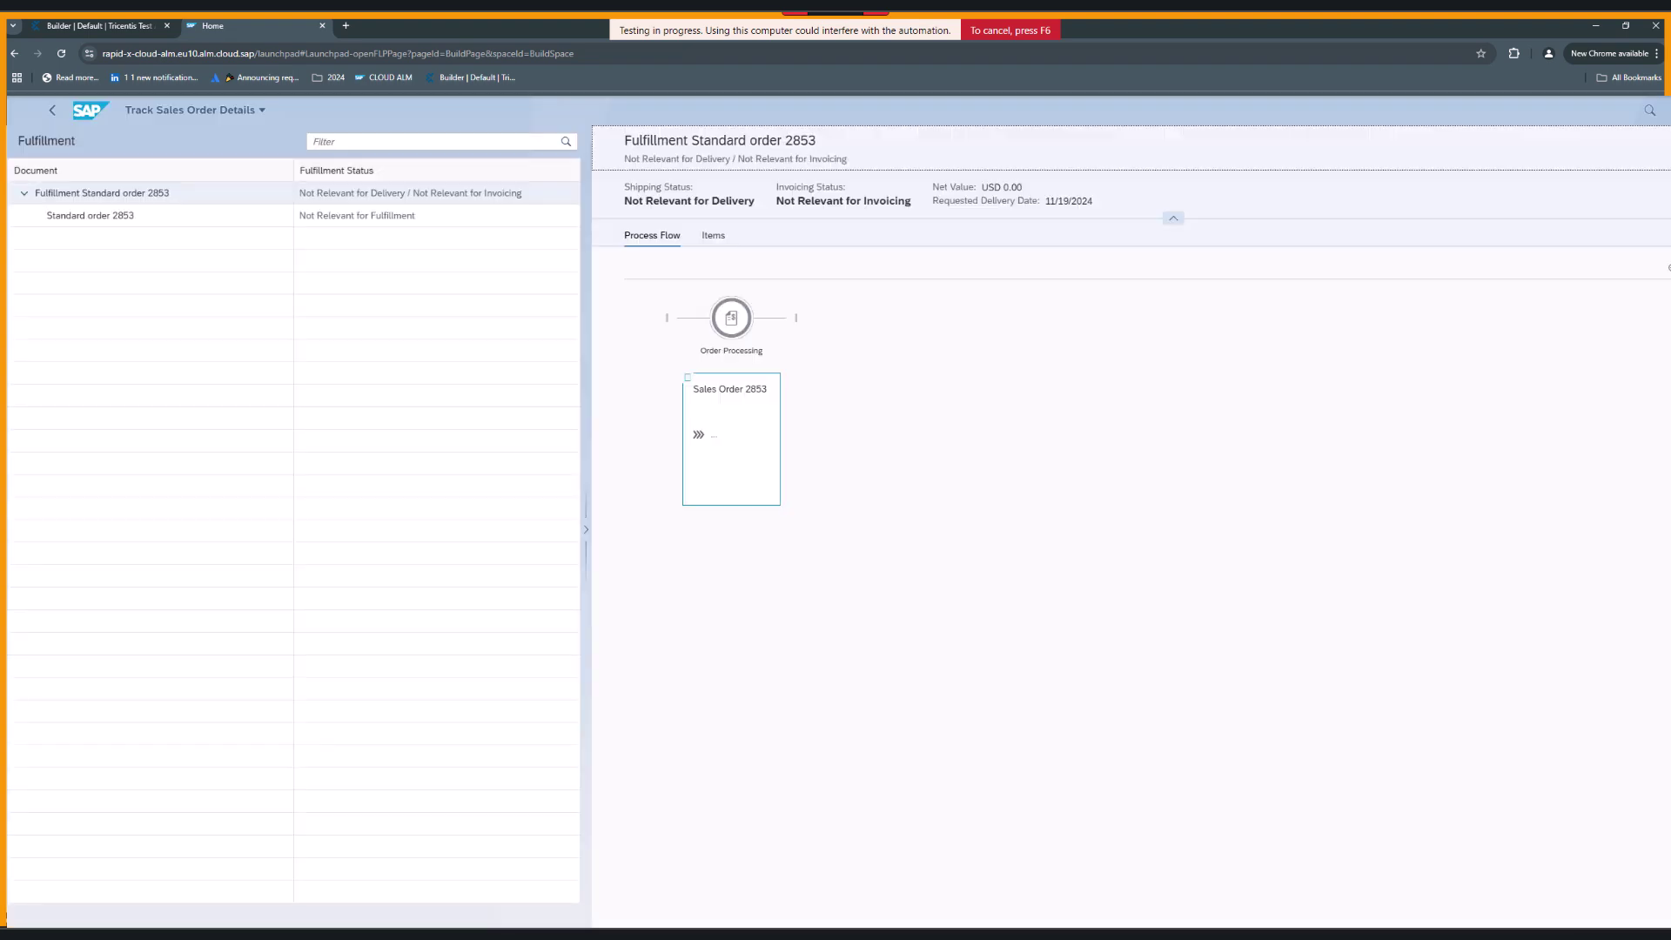
Review the order's items and draft the note 'Rejecting Sales Order'
{"action": "left_click", "coordinate": [174, 218]}
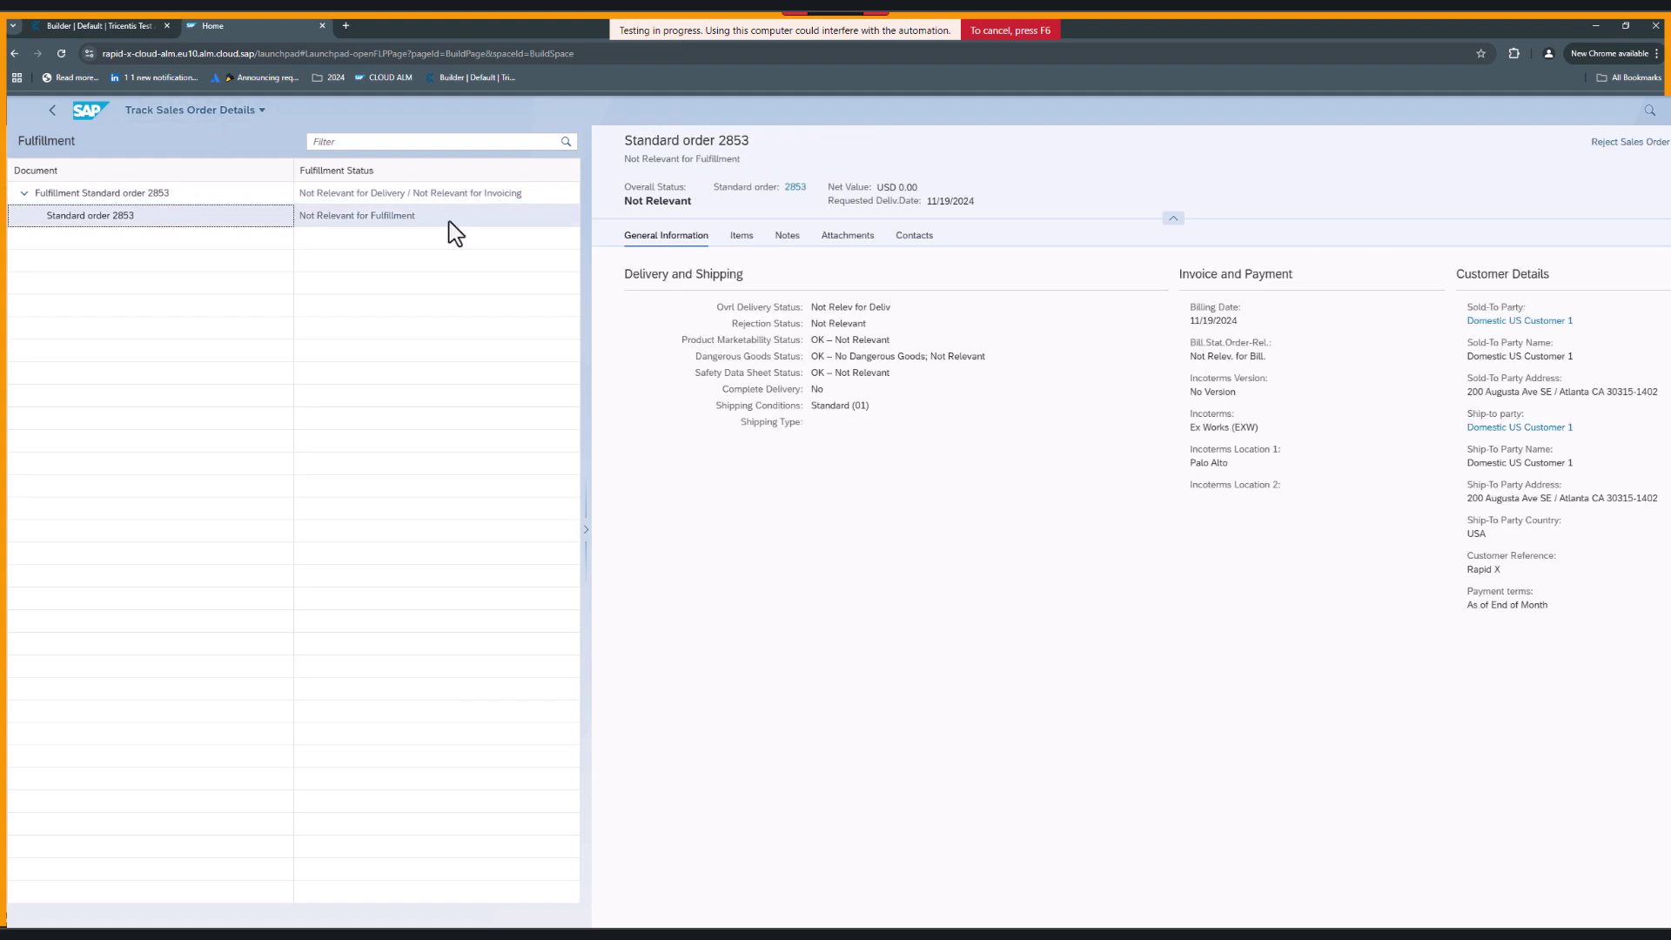
{"action": "left_click", "coordinate": [742, 236]}
{"action": "left_click", "coordinate": [787, 236]}
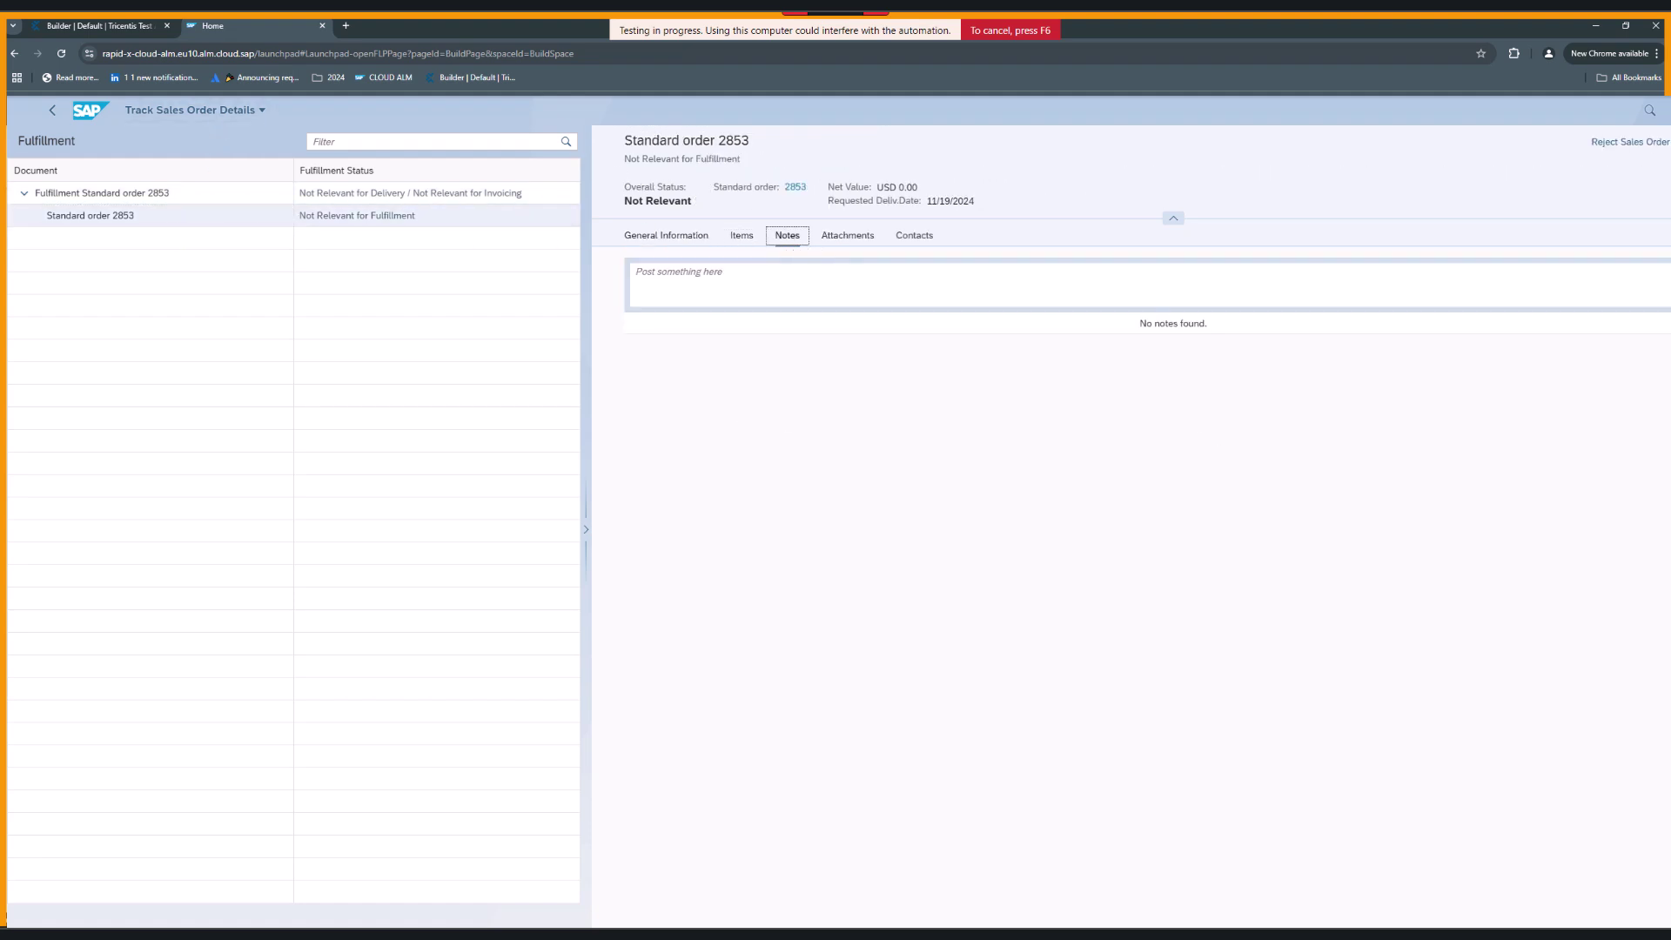
{"action": "left_click", "coordinate": [782, 288]}
{"action": "type", "text": "Rejecting Sale"}
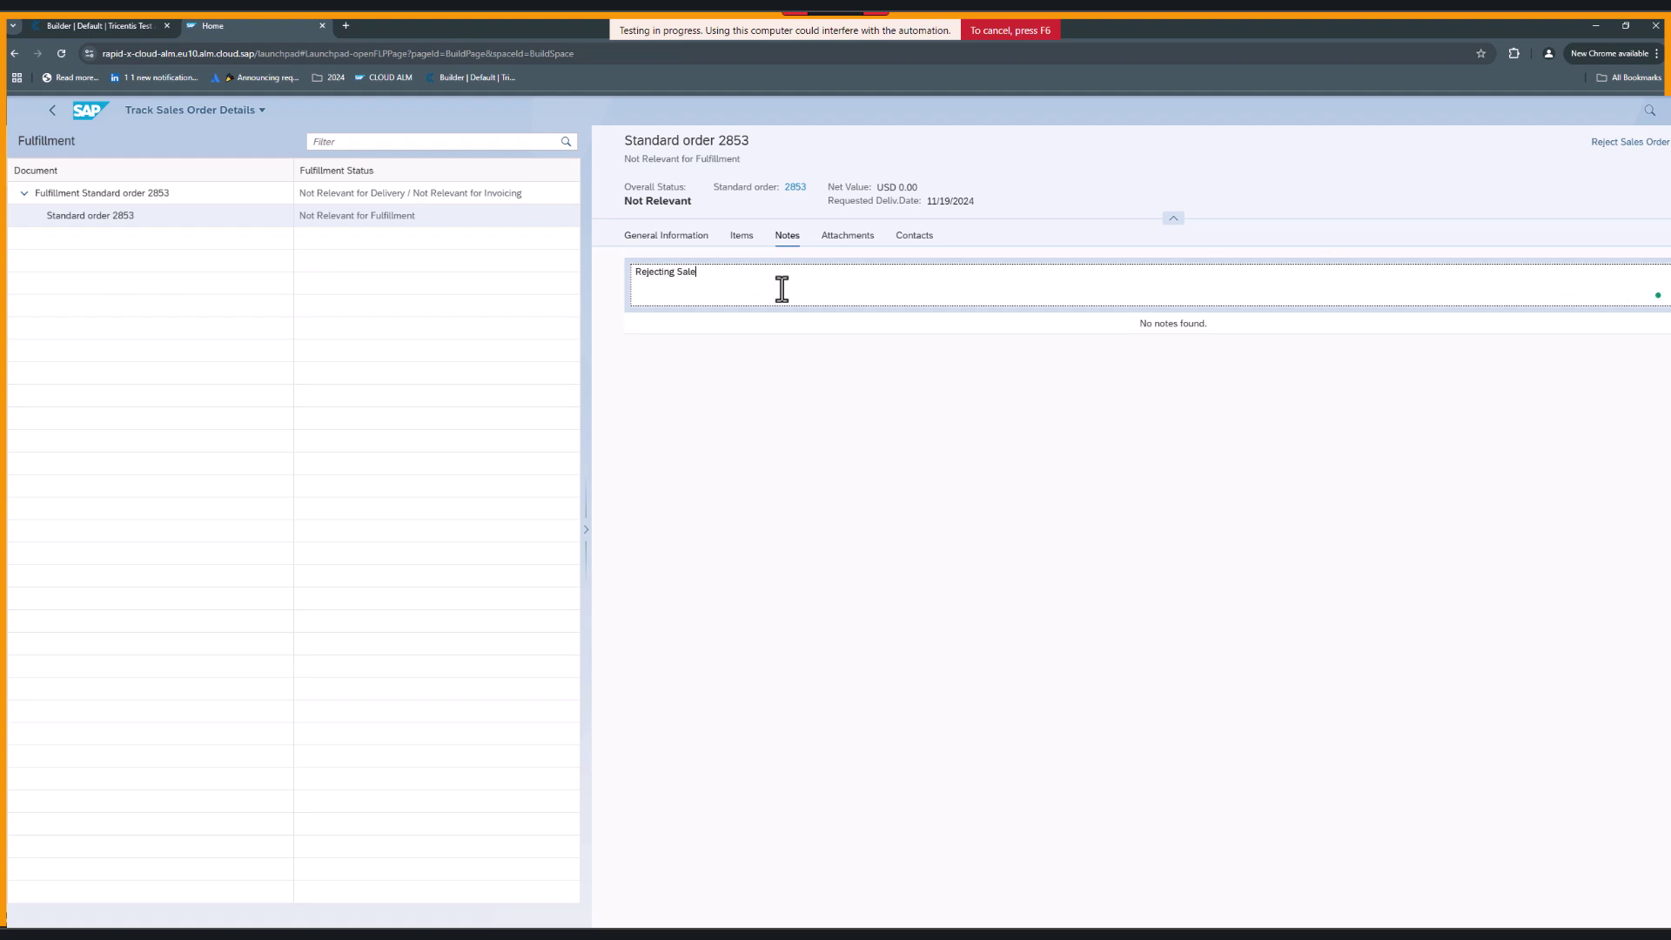
{"action": "type", "text": "s Order"}
Check attachments, then open the standard order in the Sales Order app
{"action": "left_click", "coordinate": [848, 236]}
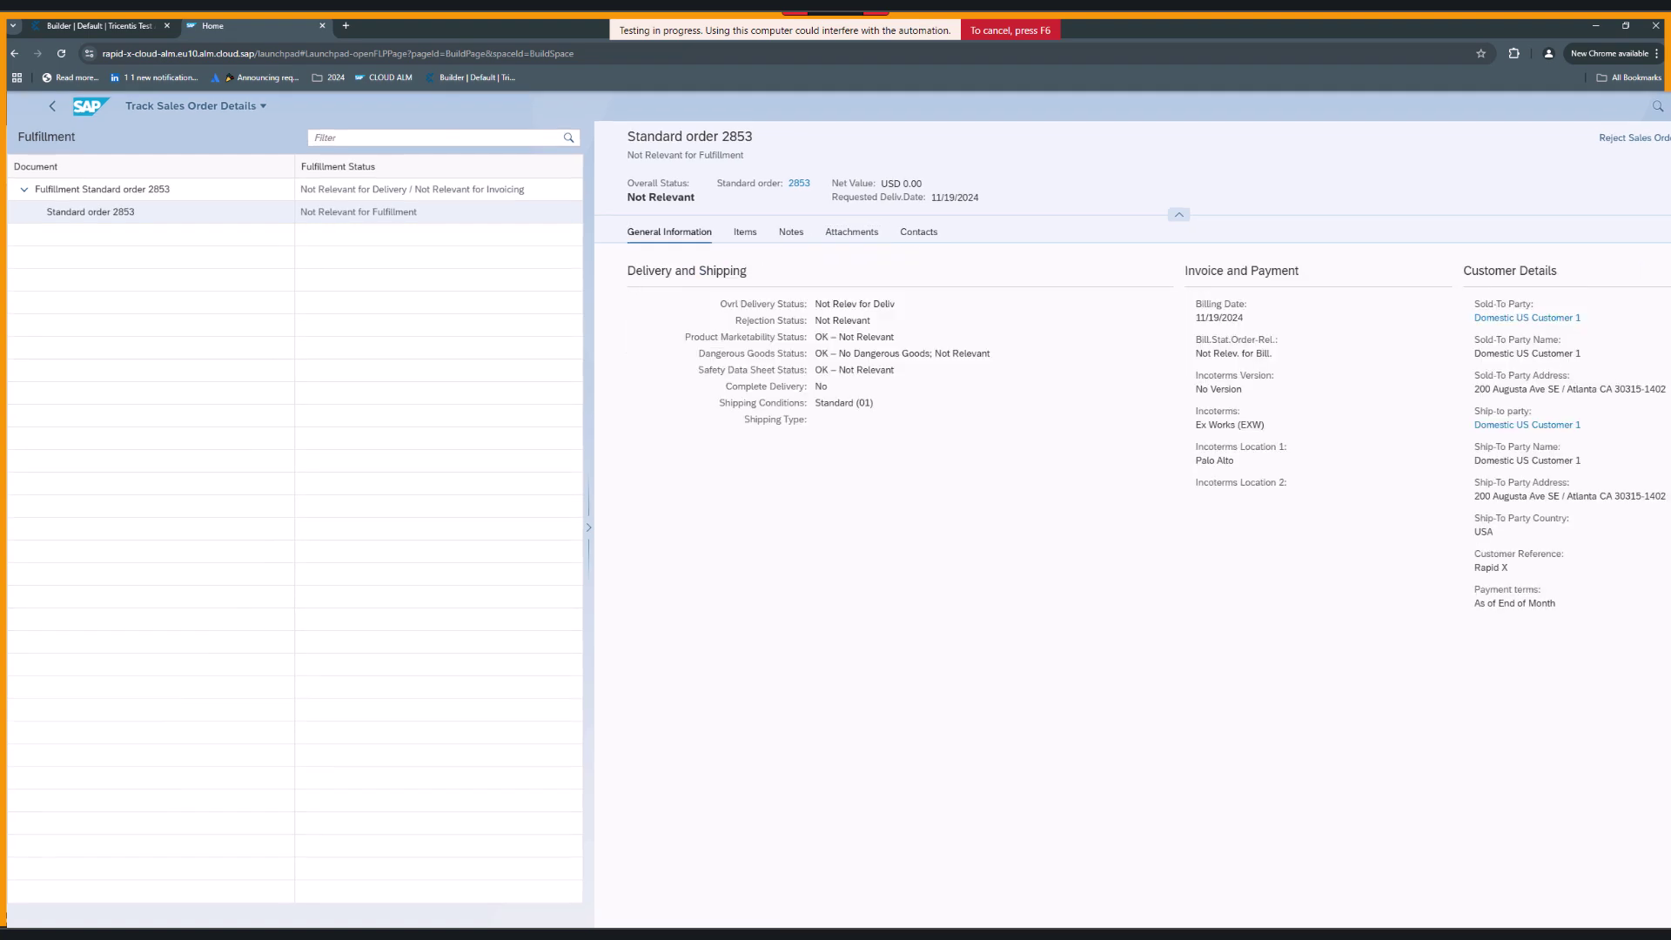
{"action": "left_click", "coordinate": [799, 185]}
{"action": "left_click", "coordinate": [849, 169]}
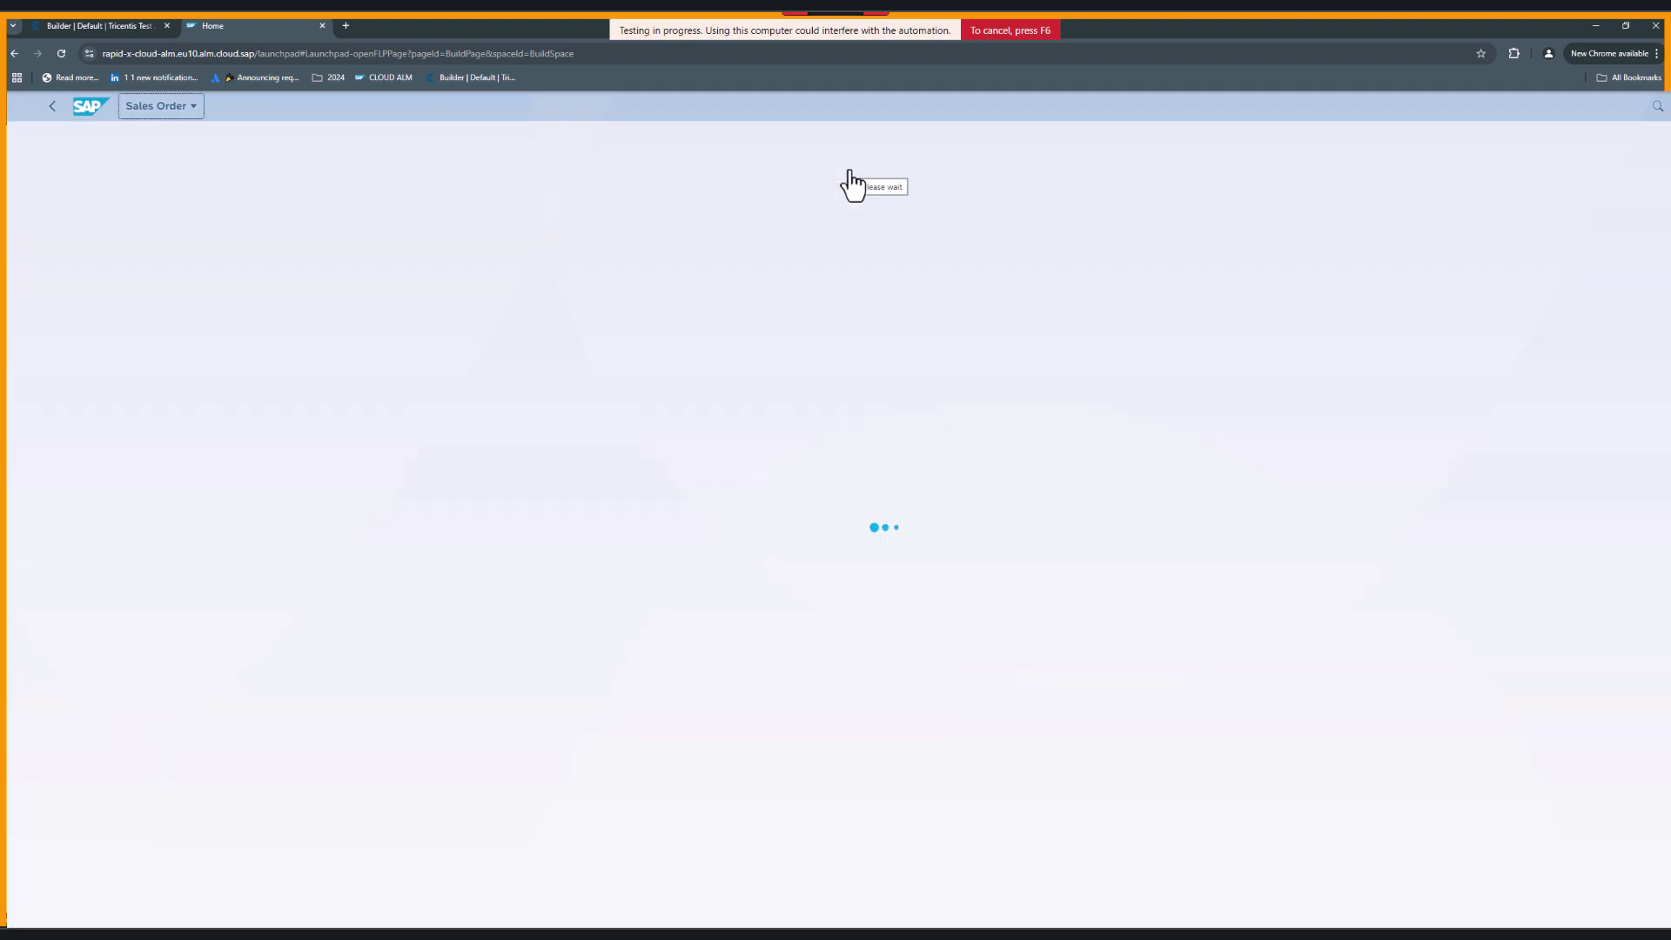
Create a quotation of document type Sales Information (SI)
{"action": "key", "text": "alt+Left"}
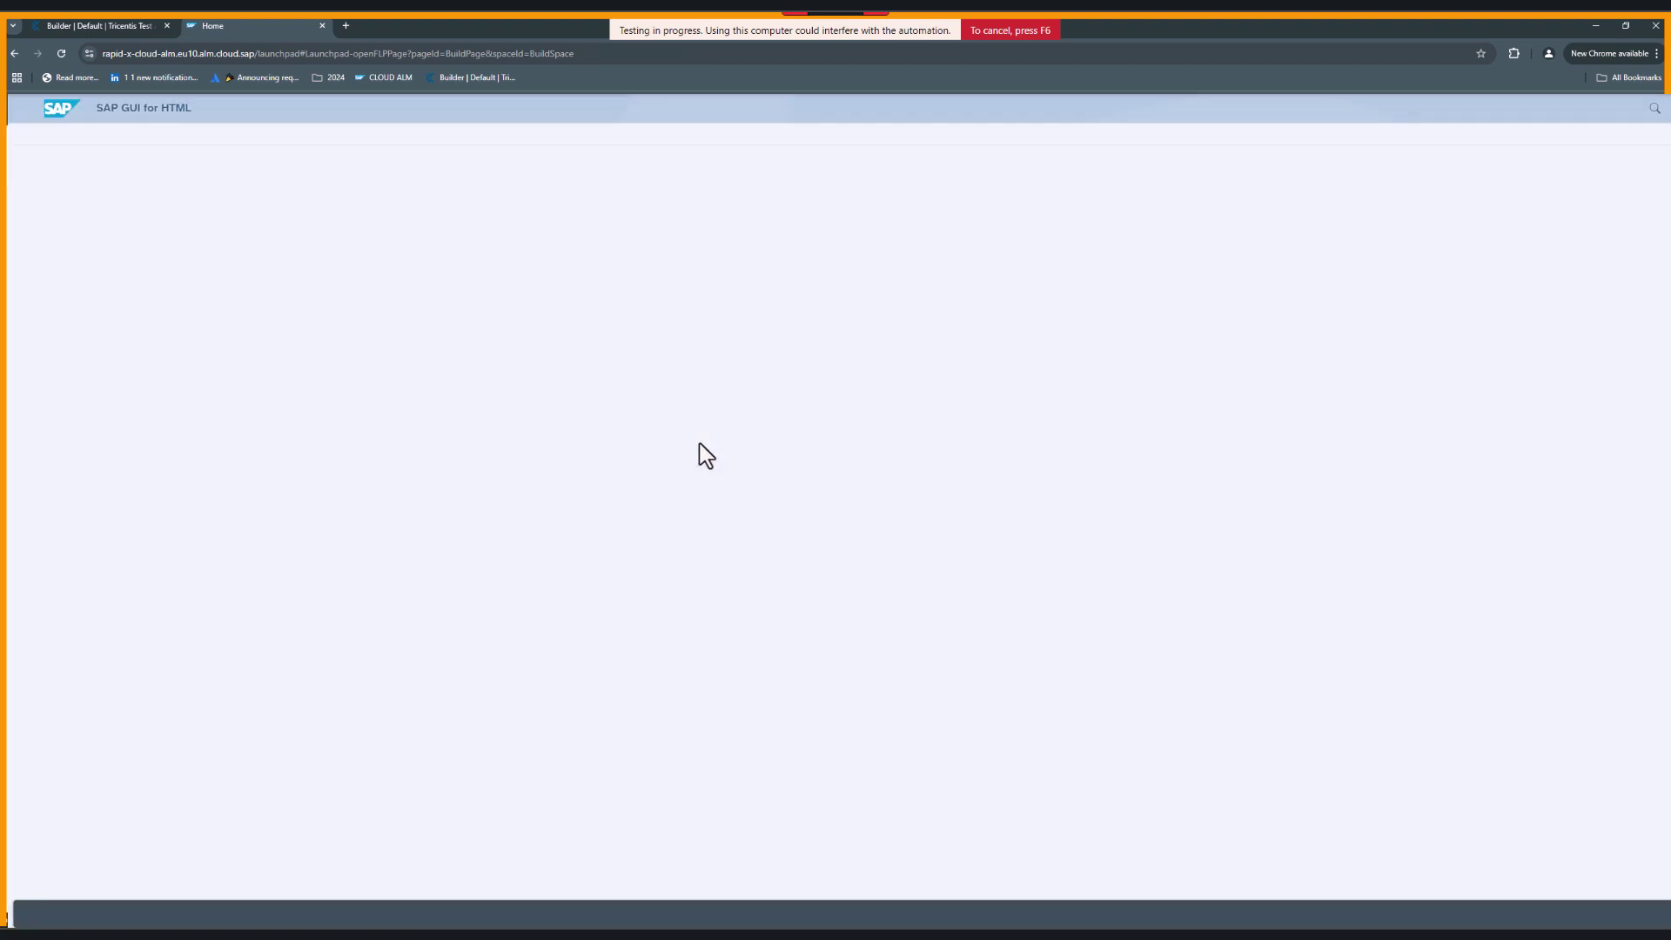
{"action": "left_click", "coordinate": [210, 224]}
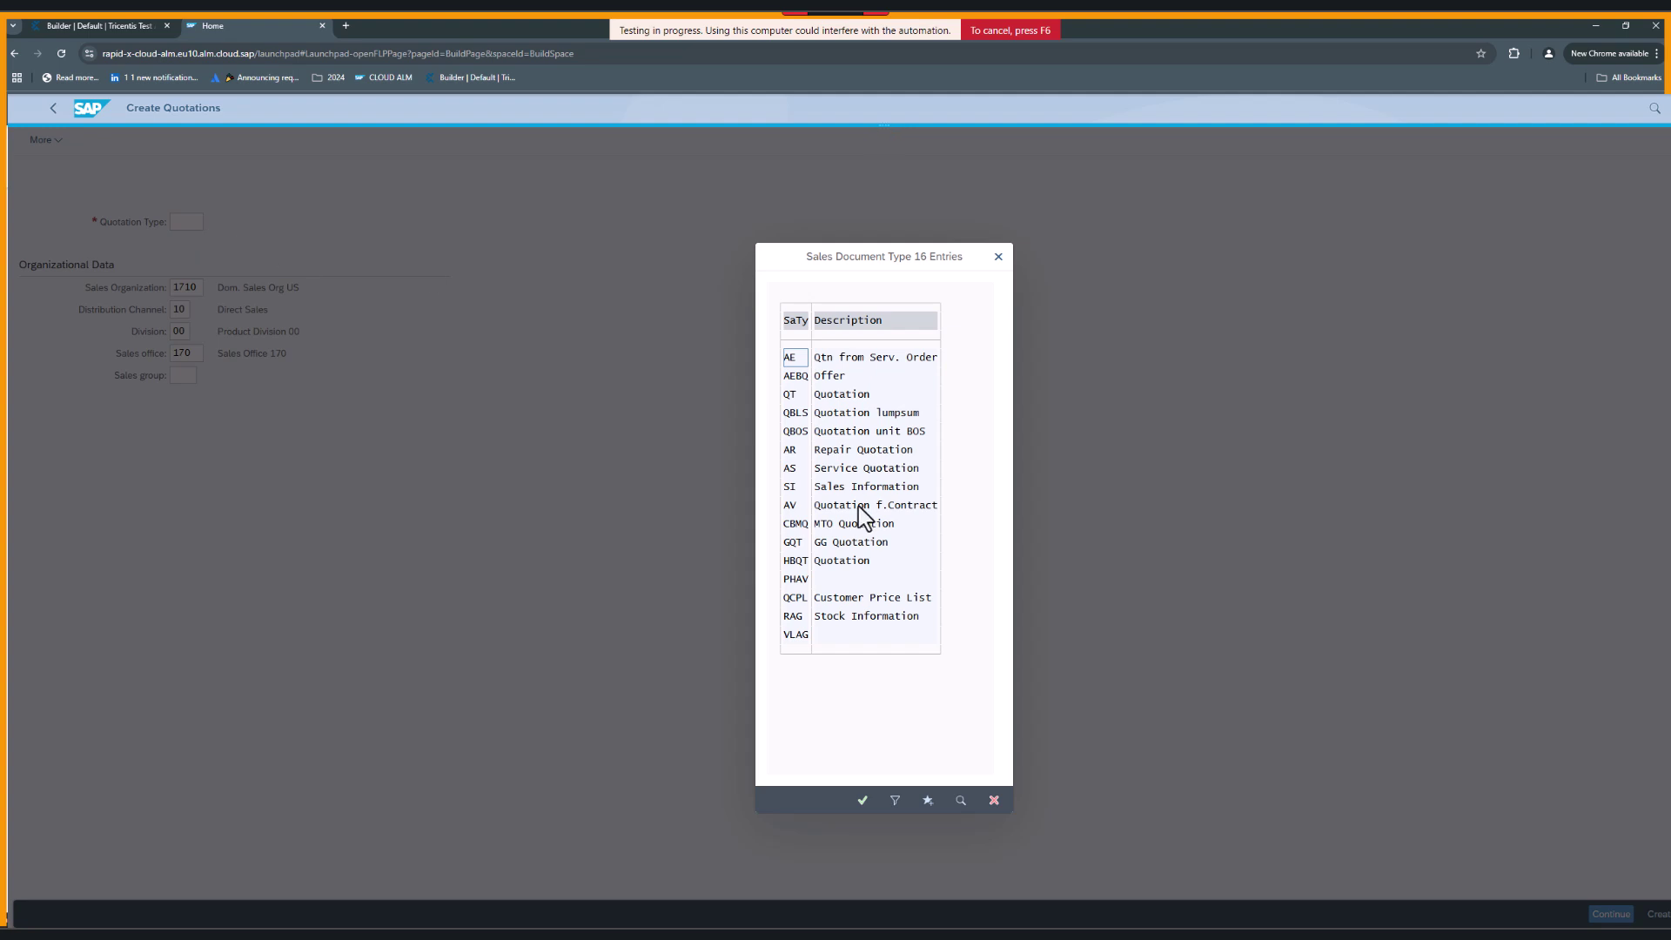
{"action": "double_click", "coordinate": [795, 486]}
{"action": "left_click", "coordinate": [1608, 915]}
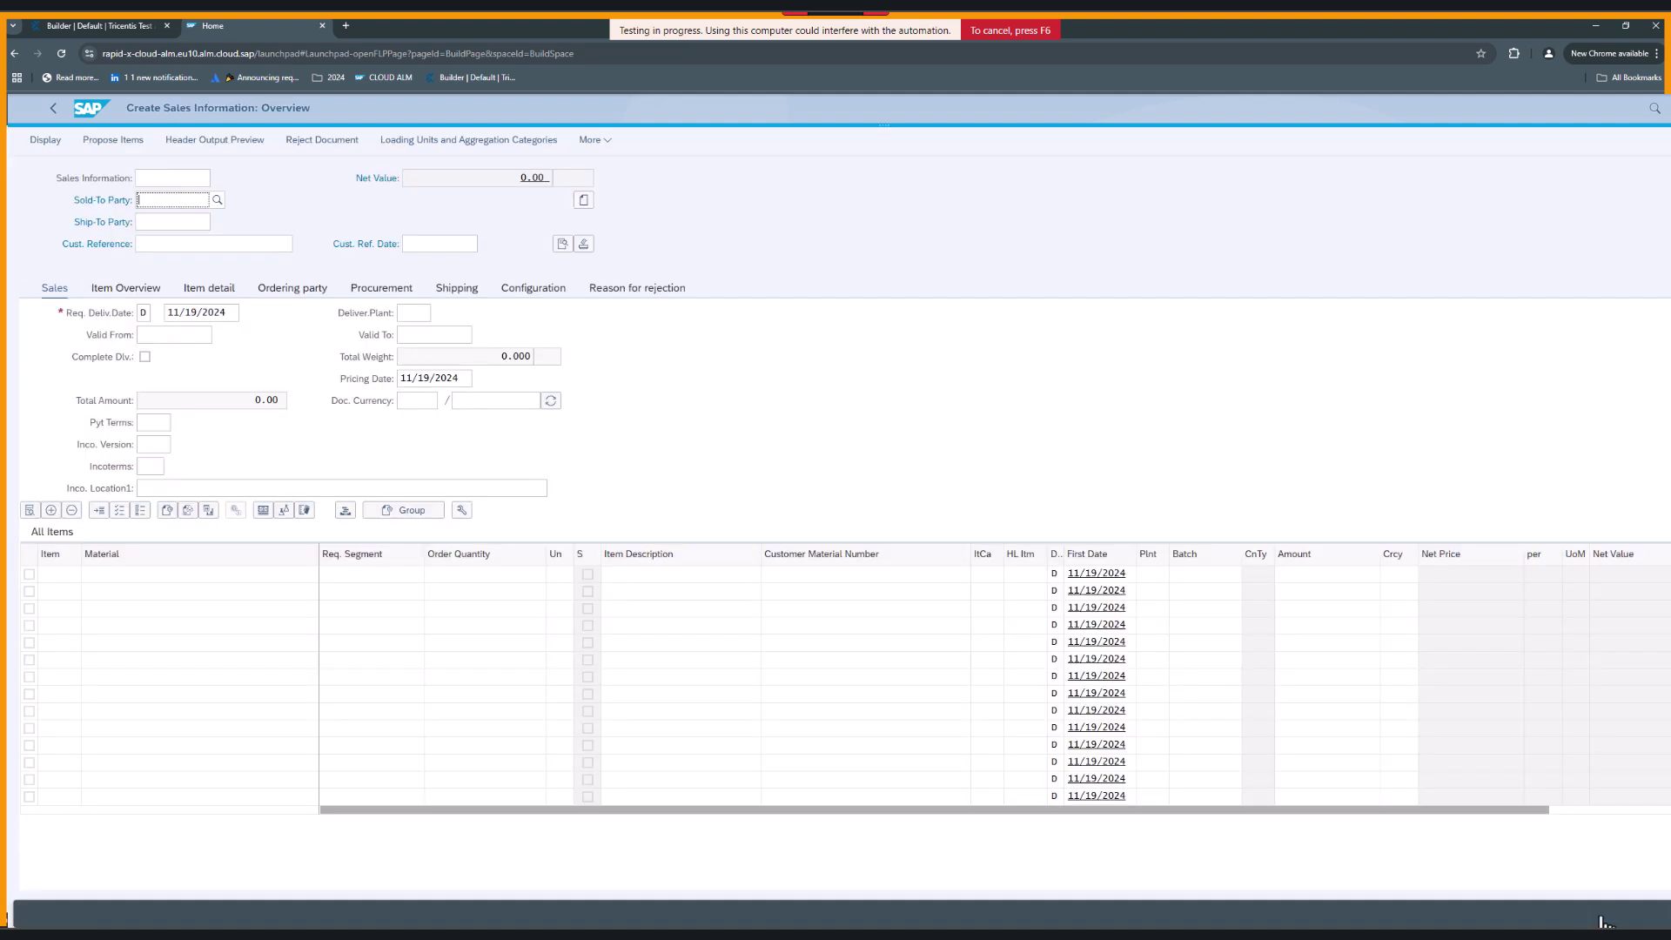
Enter the sold-to party, reference 'Rapid X' dated 11/19/2024, and save as incomplete
{"action": "left_click", "coordinate": [168, 201]}
{"action": "type", "text": "17100001"}
{"action": "key", "text": "Return"}
{"action": "left_click", "coordinate": [155, 243]}
{"action": "type", "text": "Rapid"}
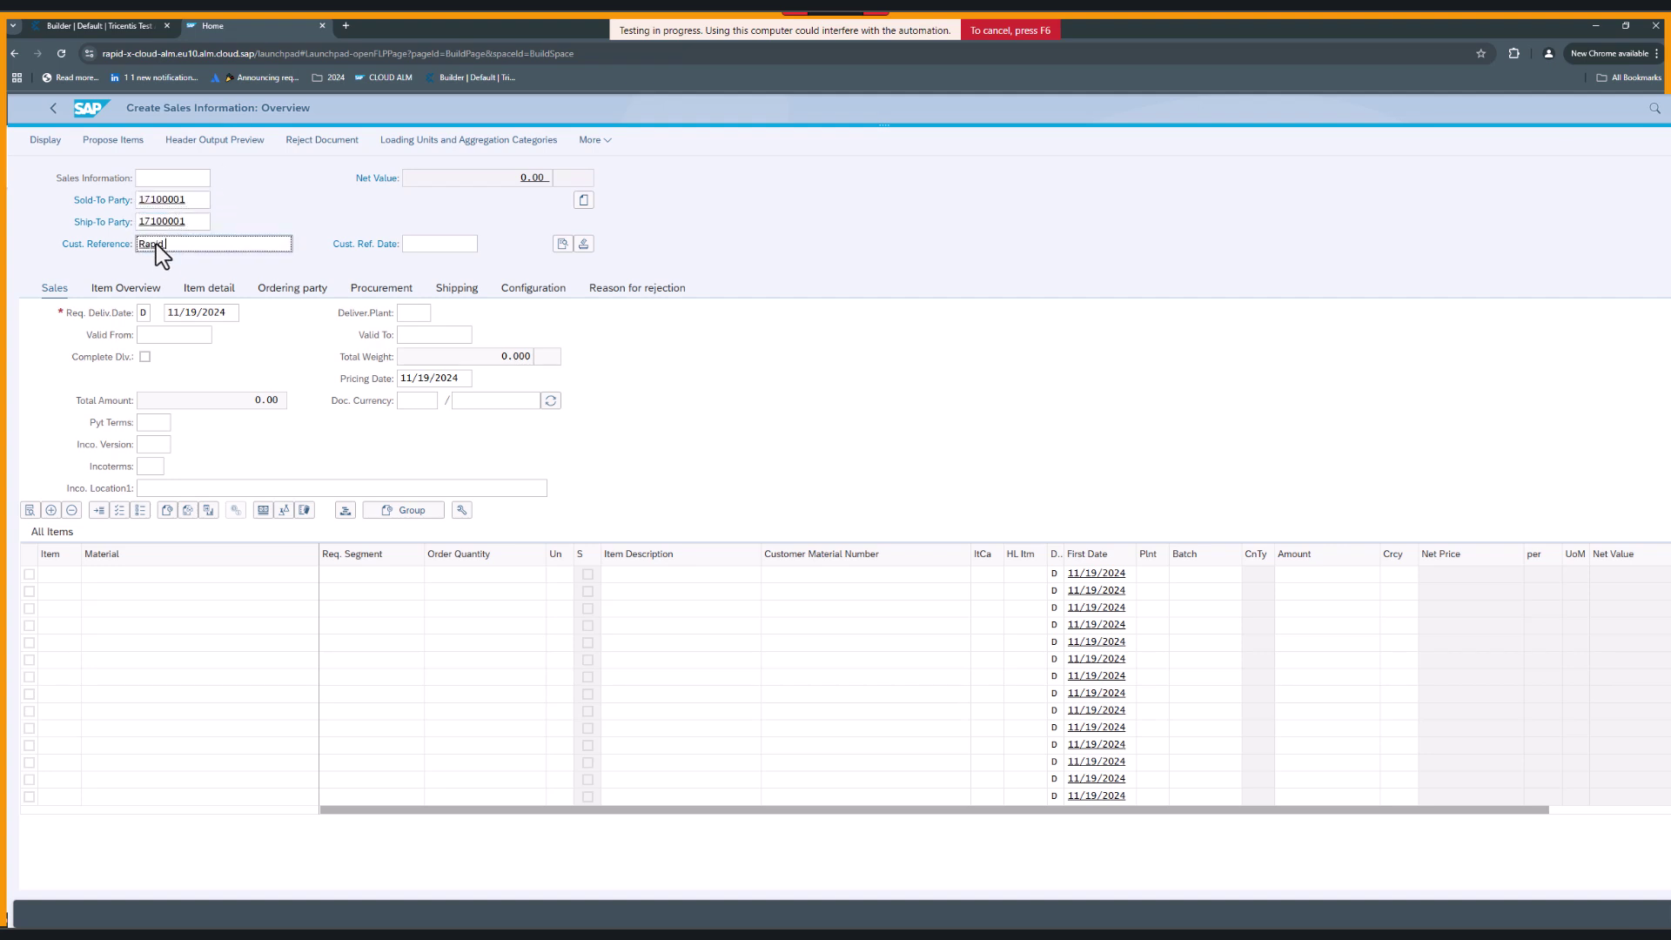
{"action": "type", "text": " X"}
{"action": "left_click", "coordinate": [414, 248]}
{"action": "left_click", "coordinate": [480, 247]}
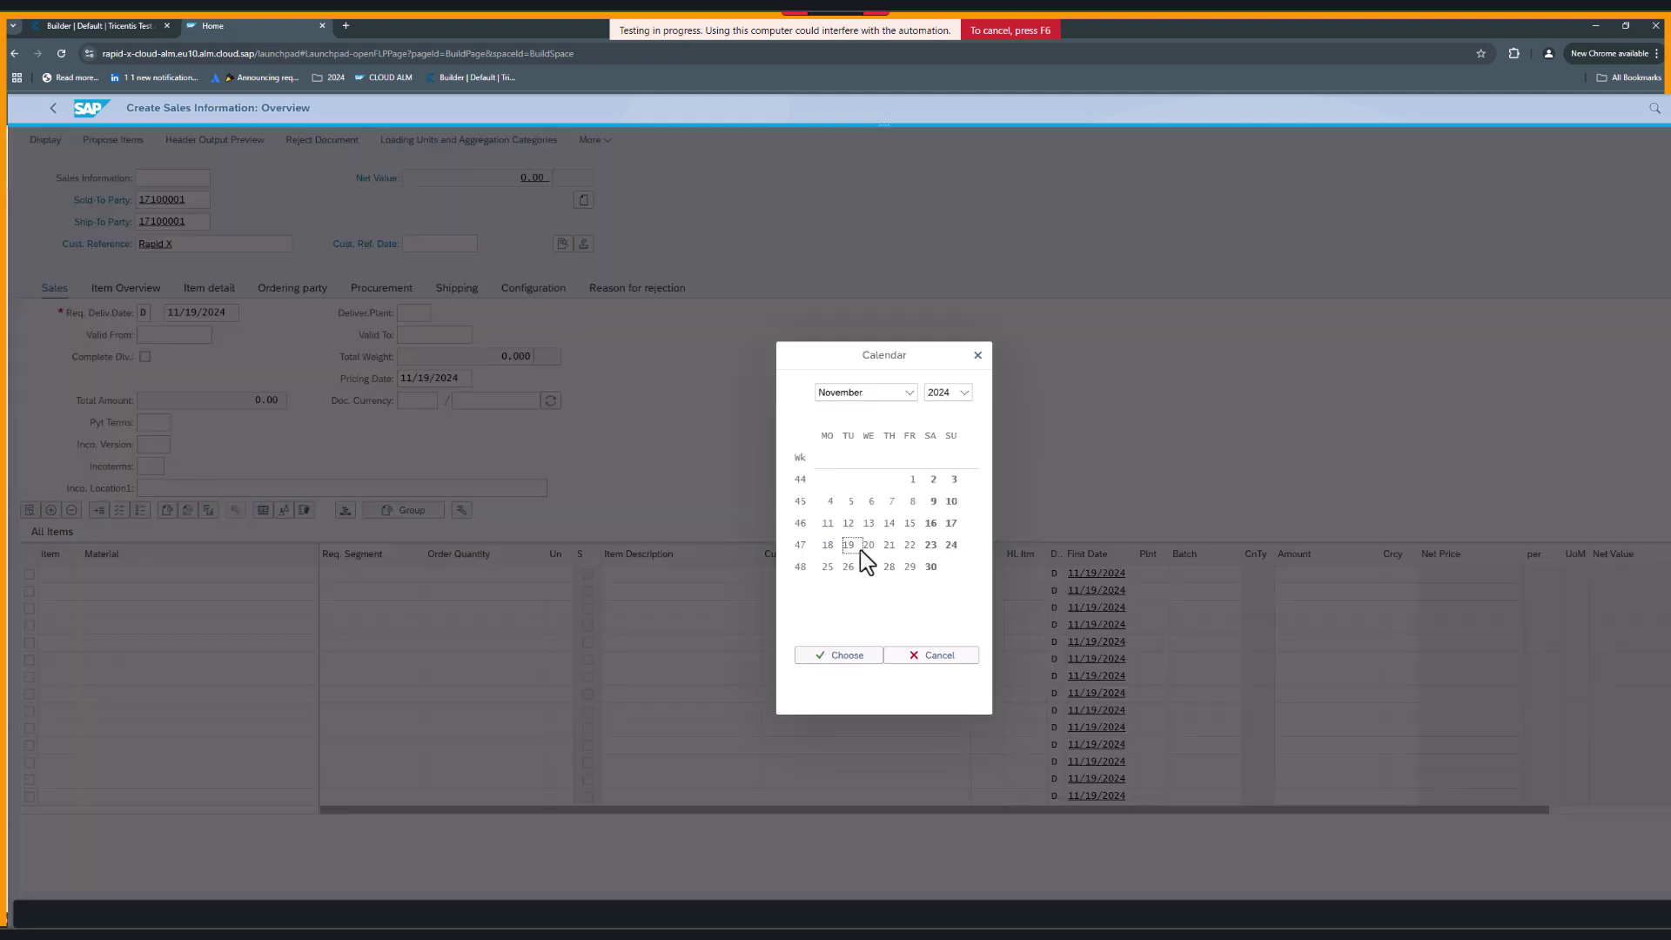
{"action": "left_click", "coordinate": [837, 656]}
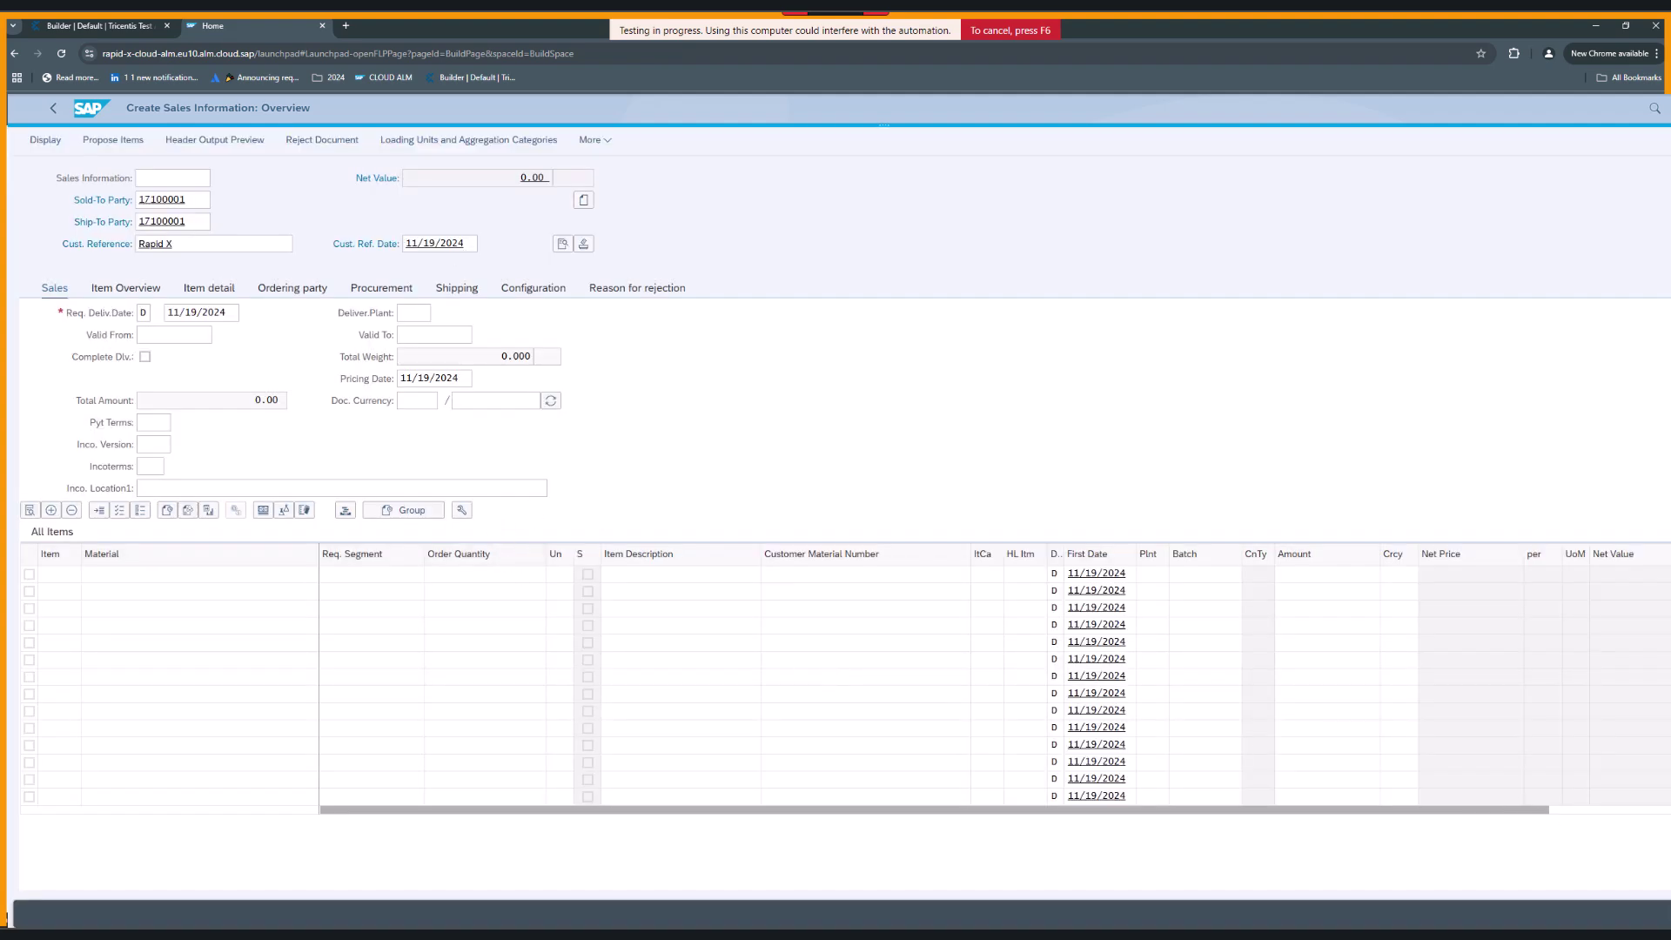
{"action": "key", "text": "ctrl+s"}
{"action": "left_click", "coordinate": [780, 578]}
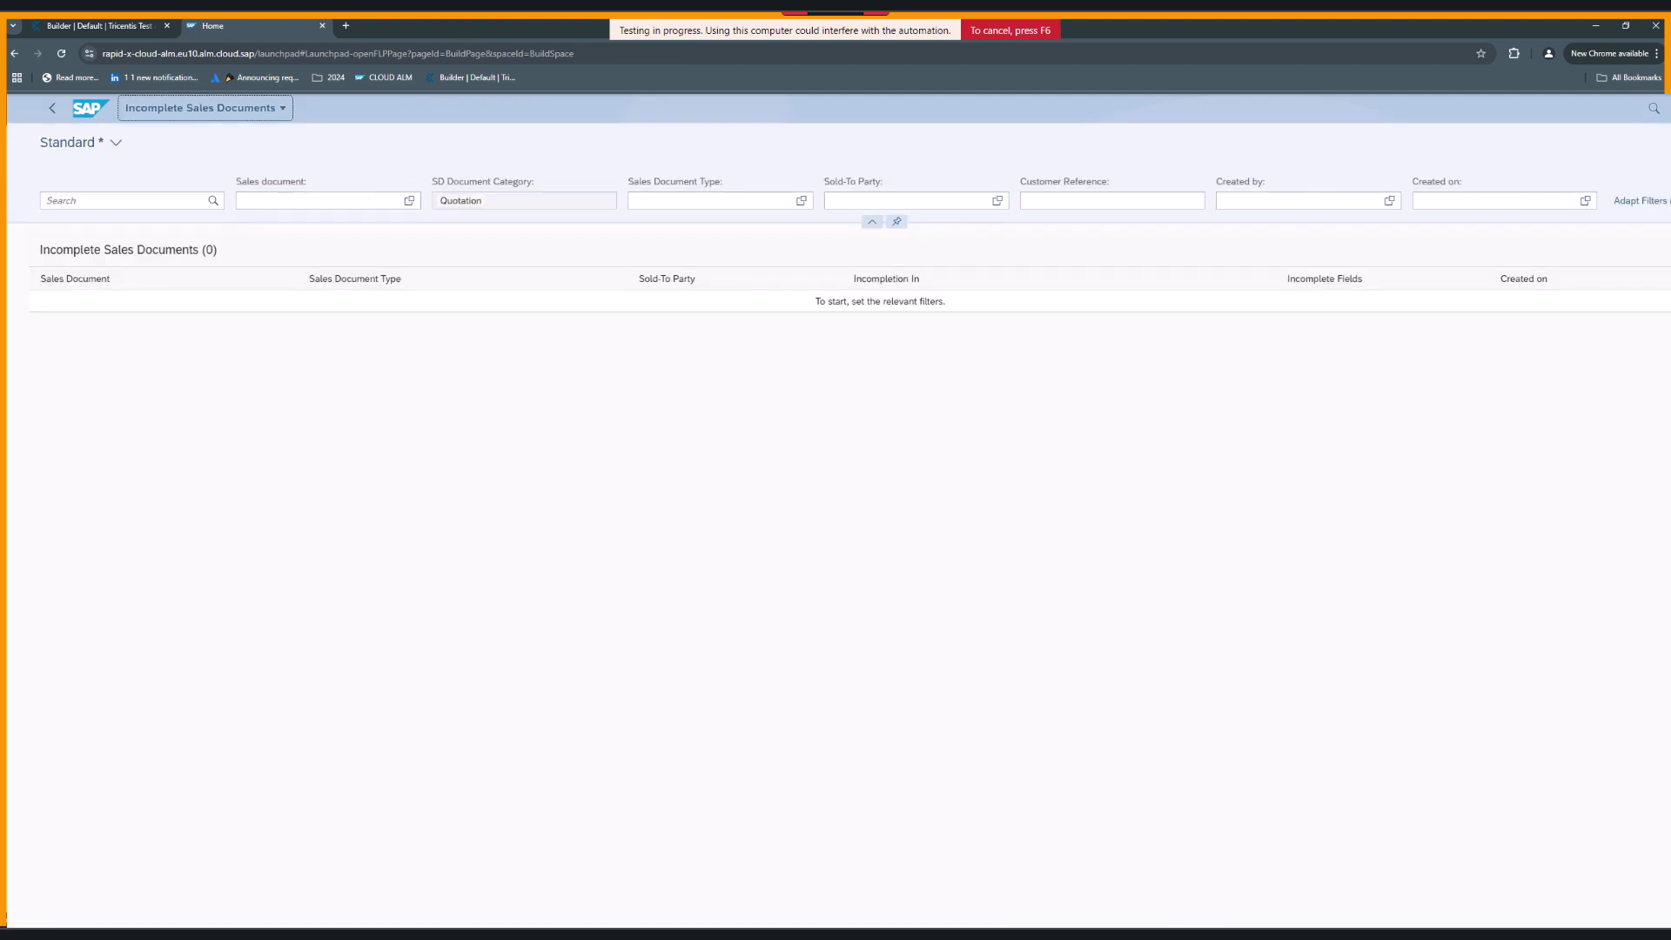
Show related apps for the newly saved quotation in Incomplete Sales Documents
{"action": "left_click", "coordinate": [73, 304]}
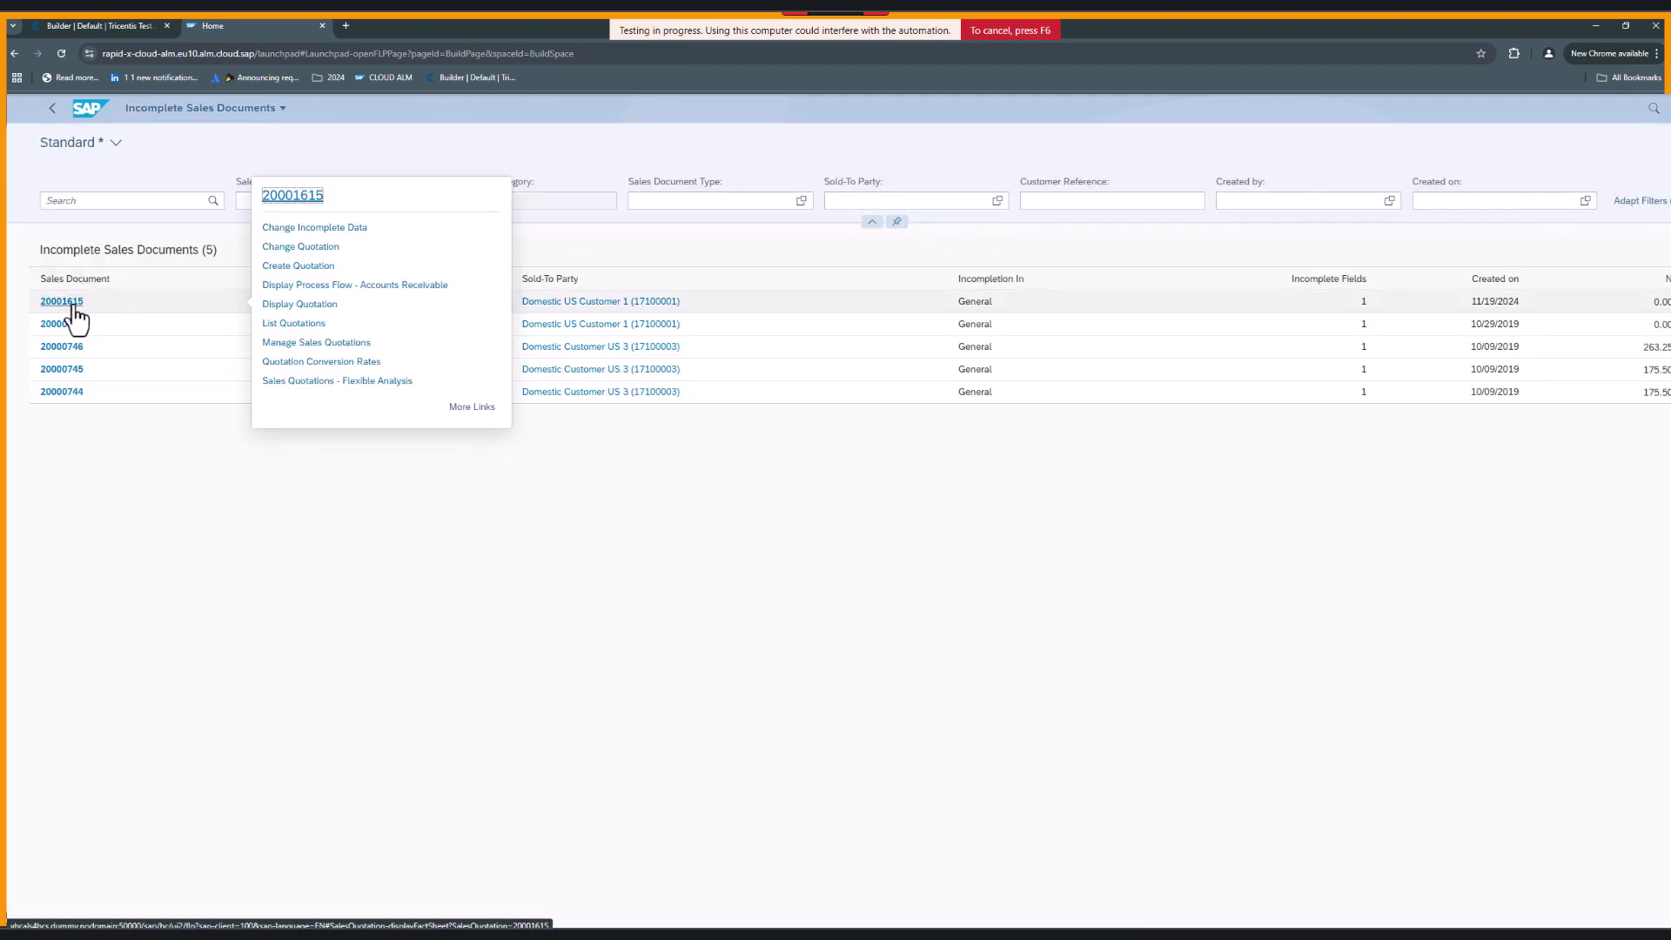